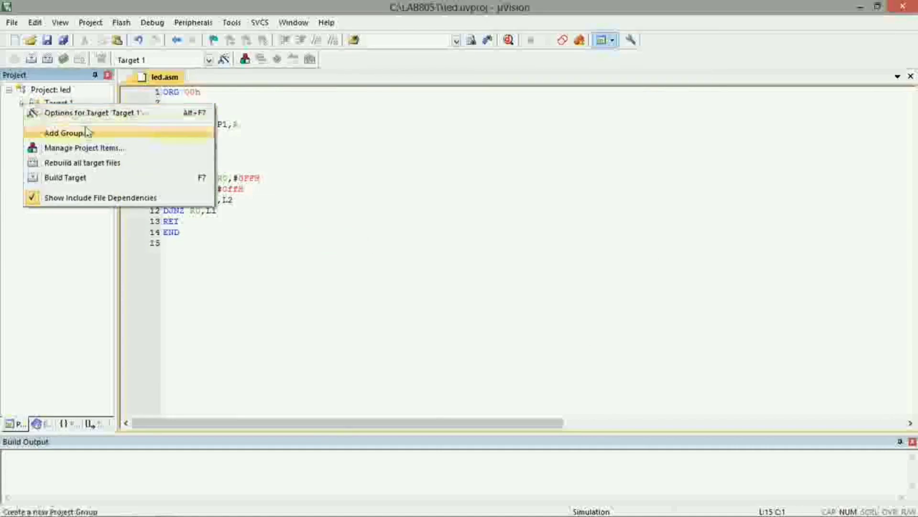
Add the existing assembly source file led.asm to Source Group 1 under Target 1
click(3, 136)
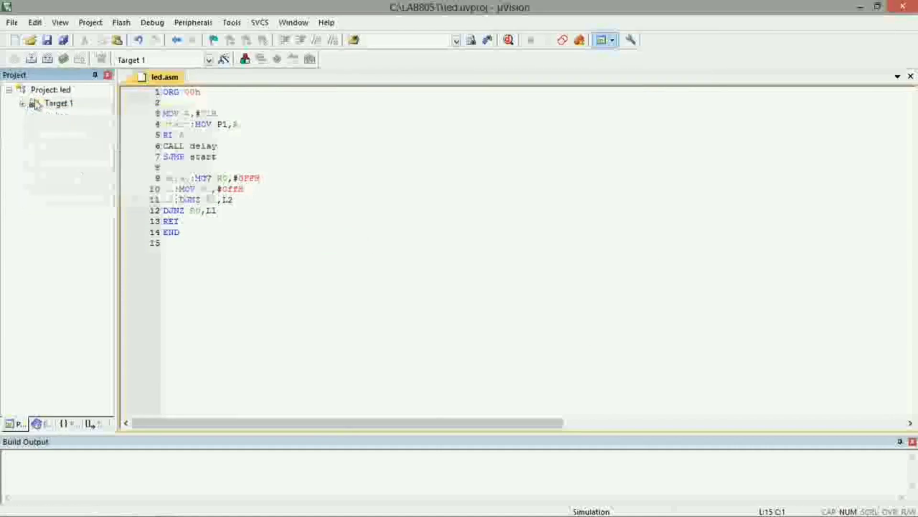
double_click(26, 105)
right_click(76, 119)
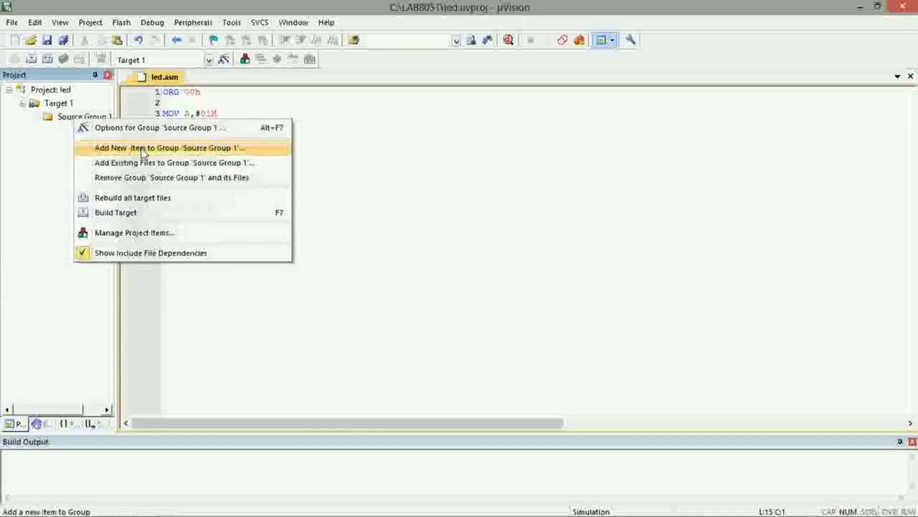
click(144, 165)
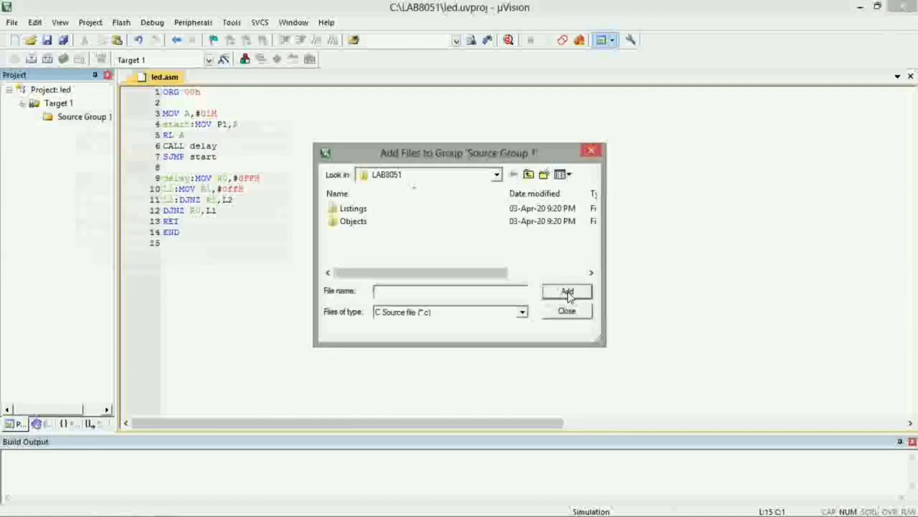
click(523, 312)
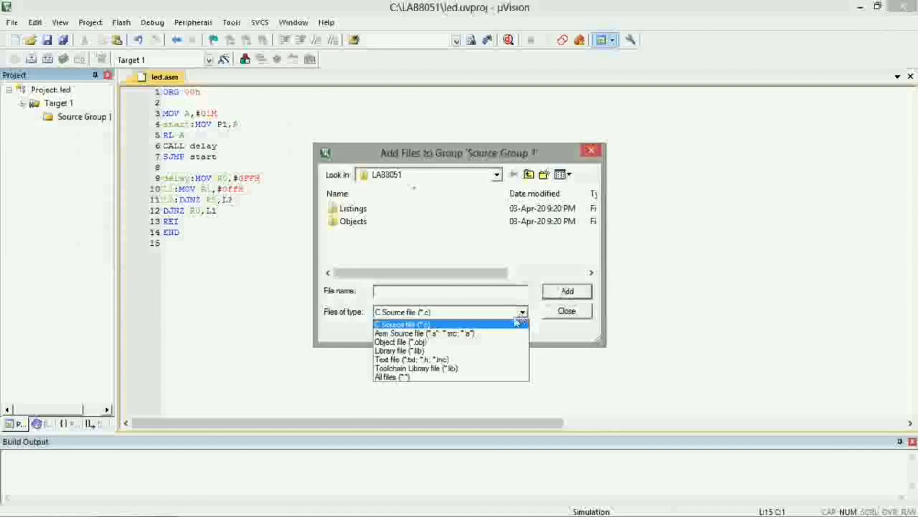
click(499, 333)
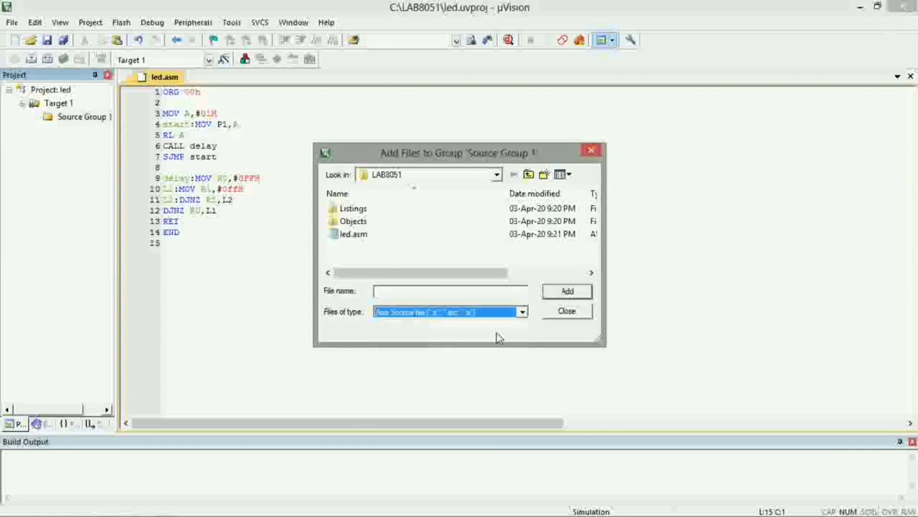
click(359, 234)
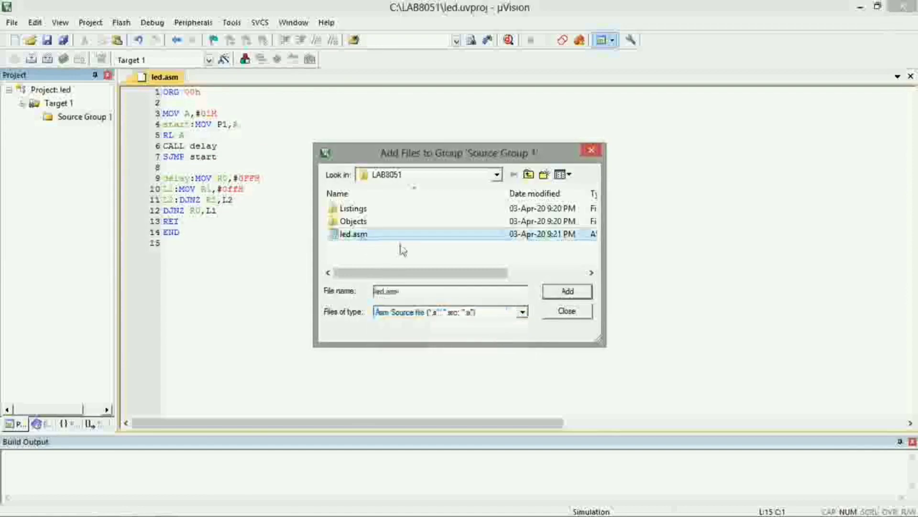
click(568, 295)
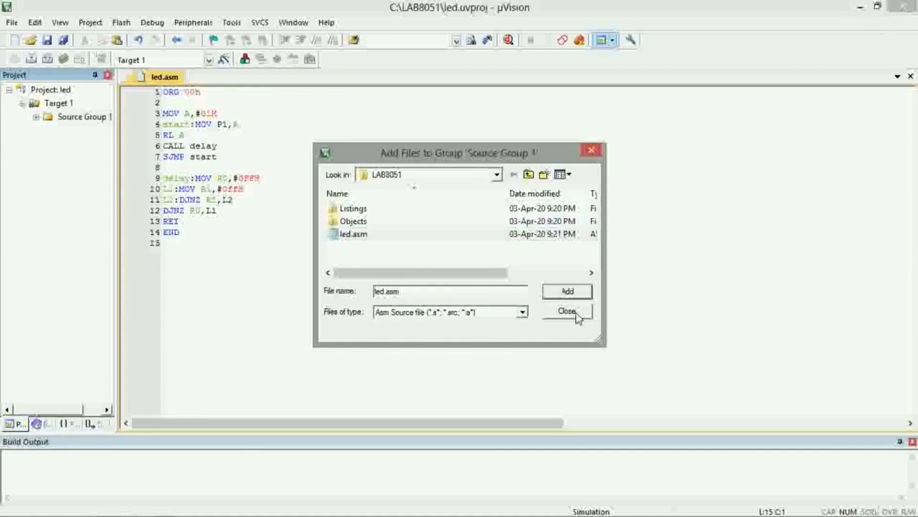
click(567, 312)
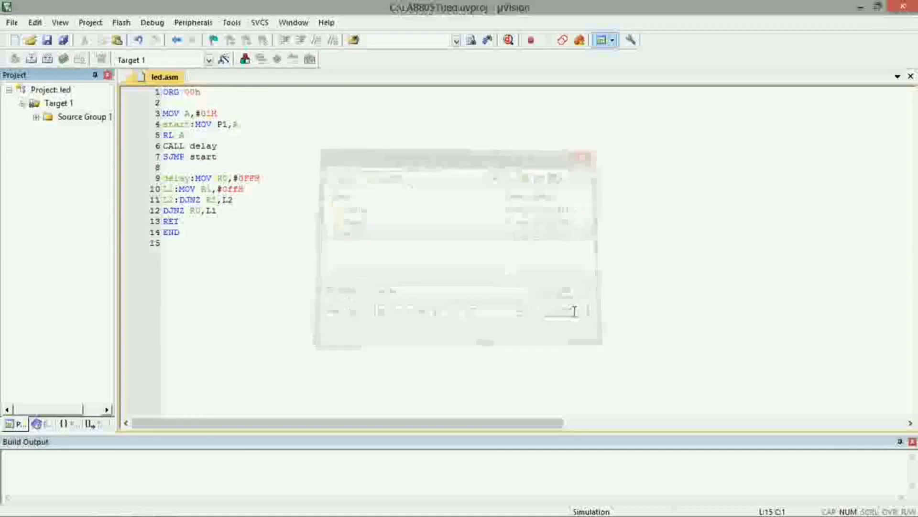
click(38, 119)
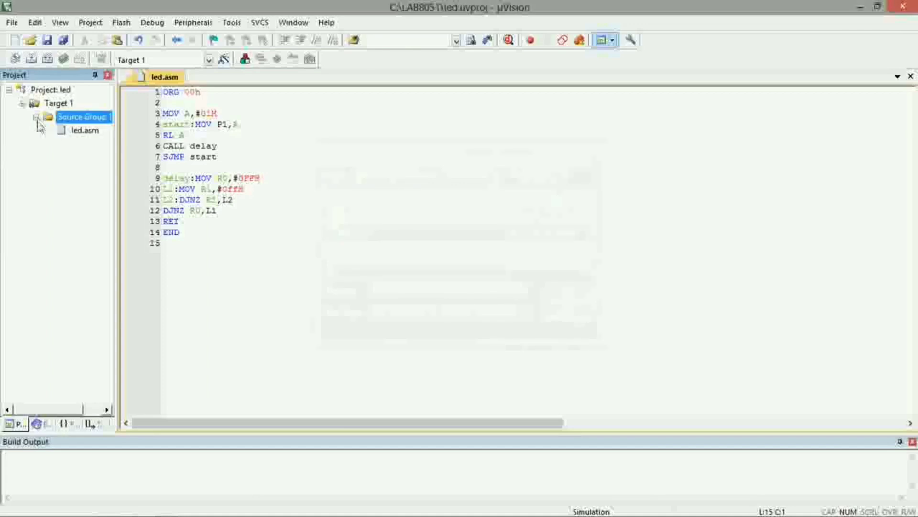
click(79, 132)
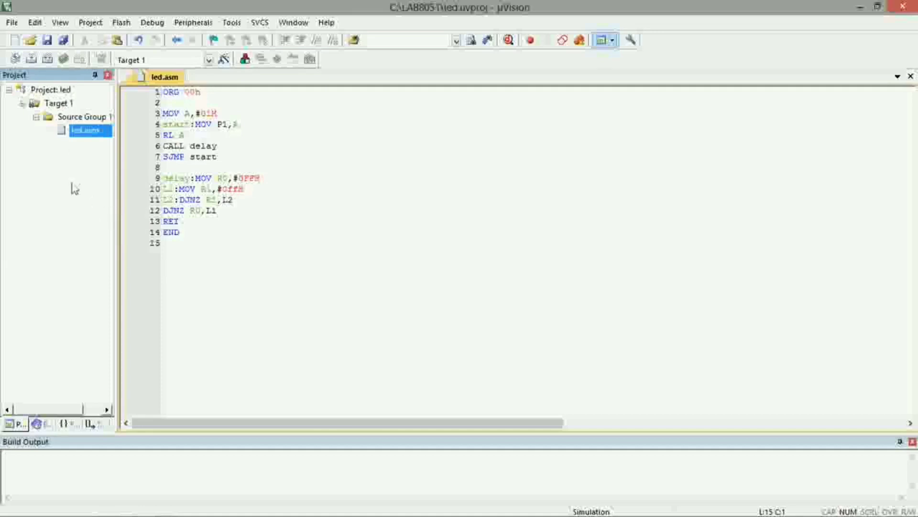
click(12, 28)
mouse_move(121, 22)
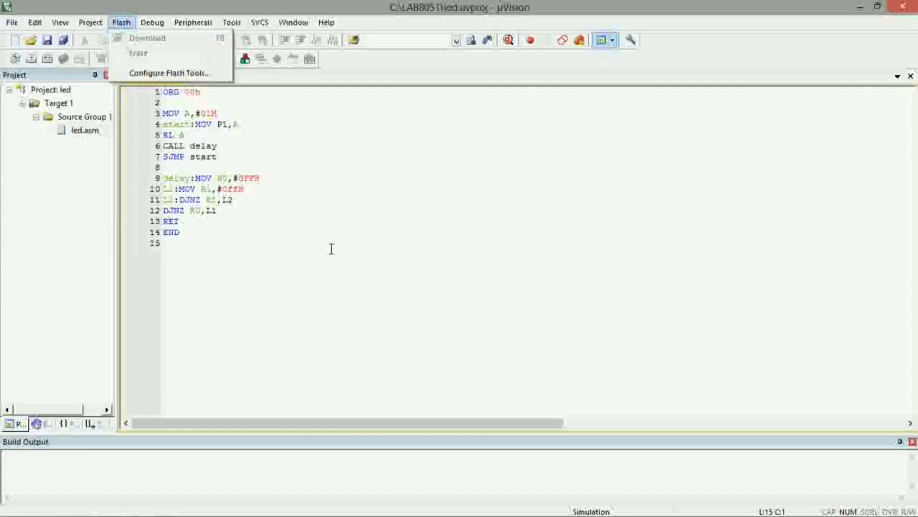
click(325, 347)
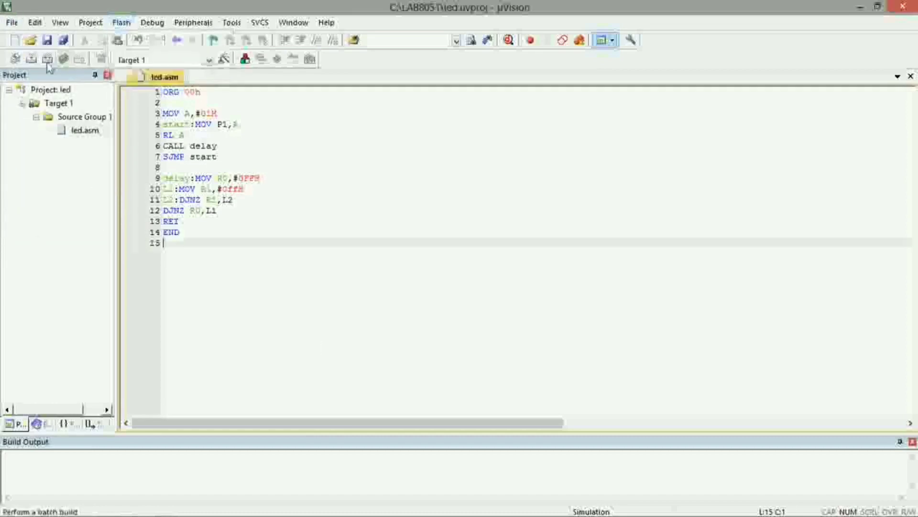
Enable HEX file creation in the output options of Target 1 and build the target
right_click(63, 109)
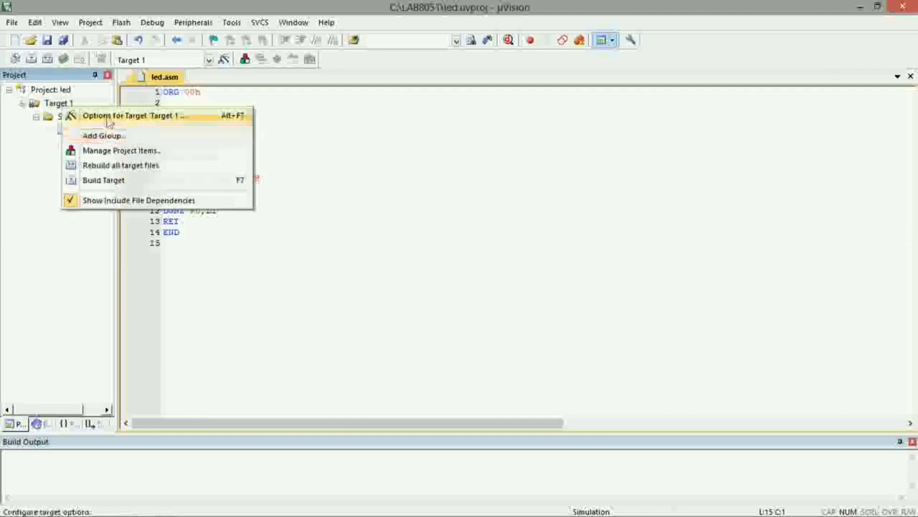
click(84, 115)
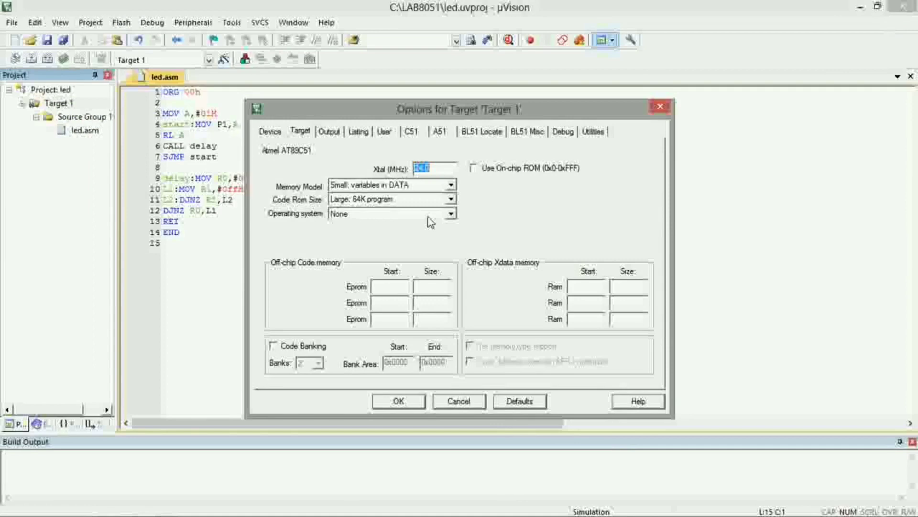
click(328, 132)
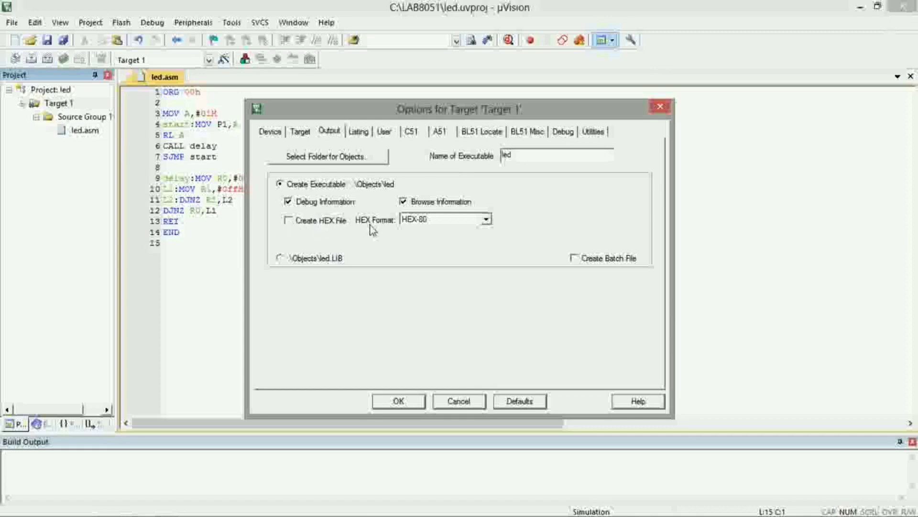
click(289, 221)
click(404, 403)
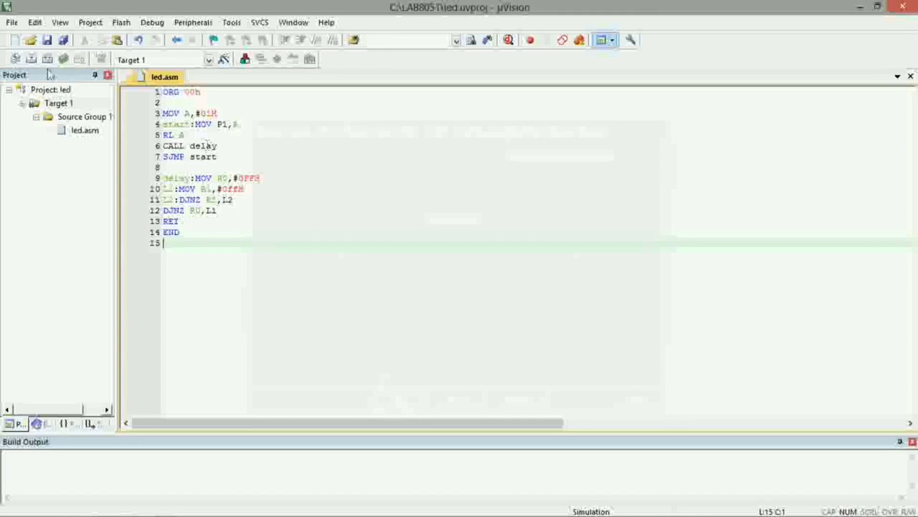
click(32, 59)
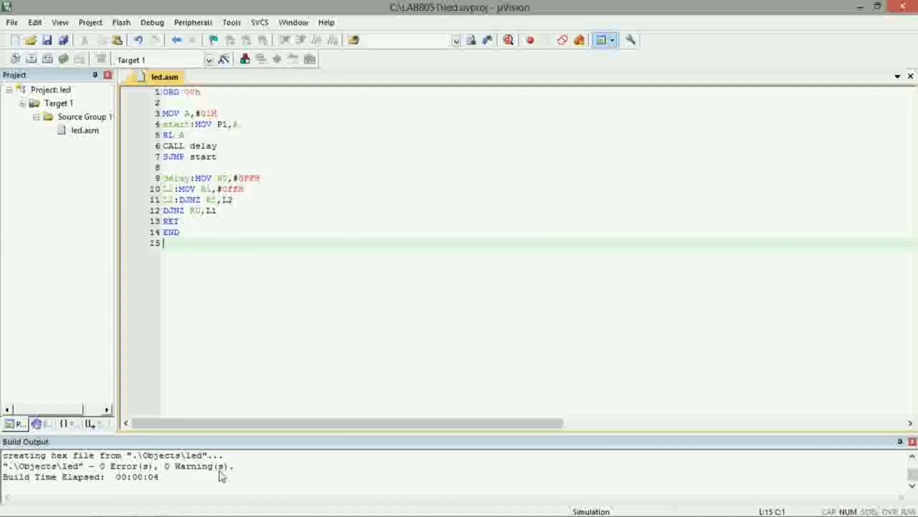
Switch to File Explorer and locate the generated led.hex in the Objects folder of C:\LAB8051
click(863, 10)
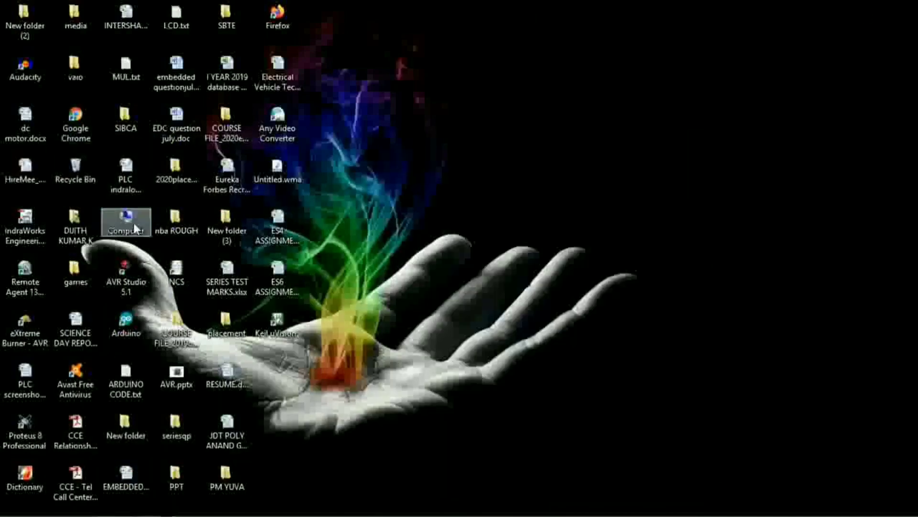
double_click(133, 222)
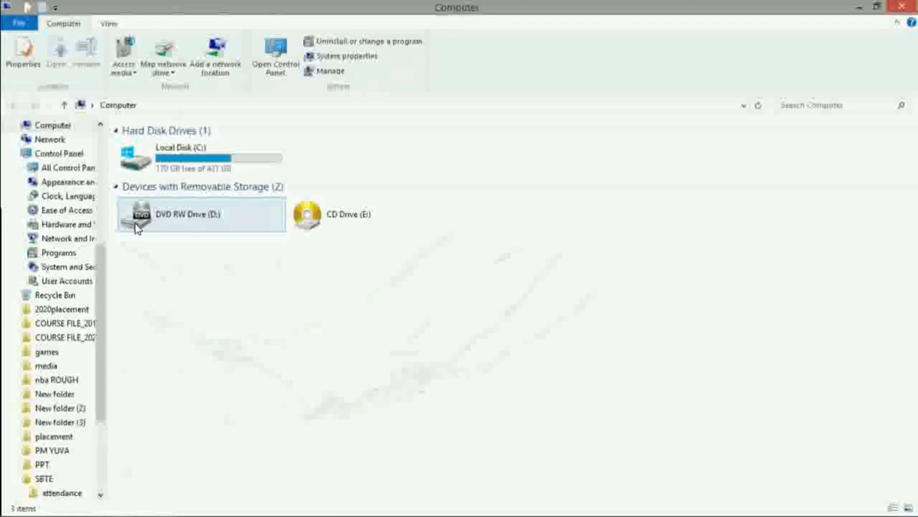
double_click(207, 171)
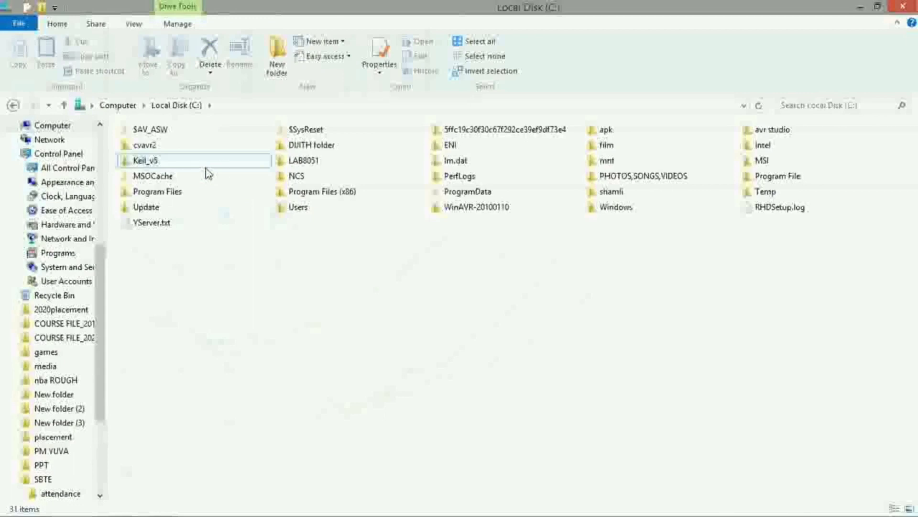
double_click(339, 166)
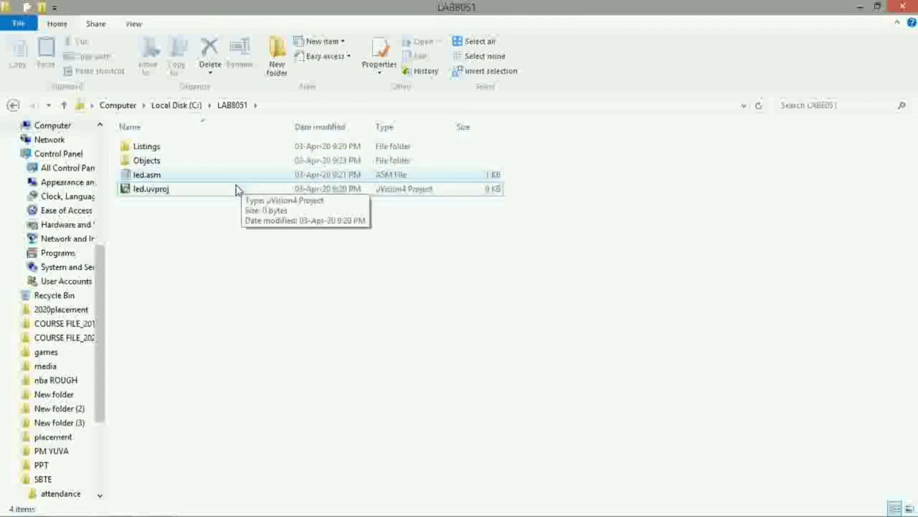
double_click(232, 162)
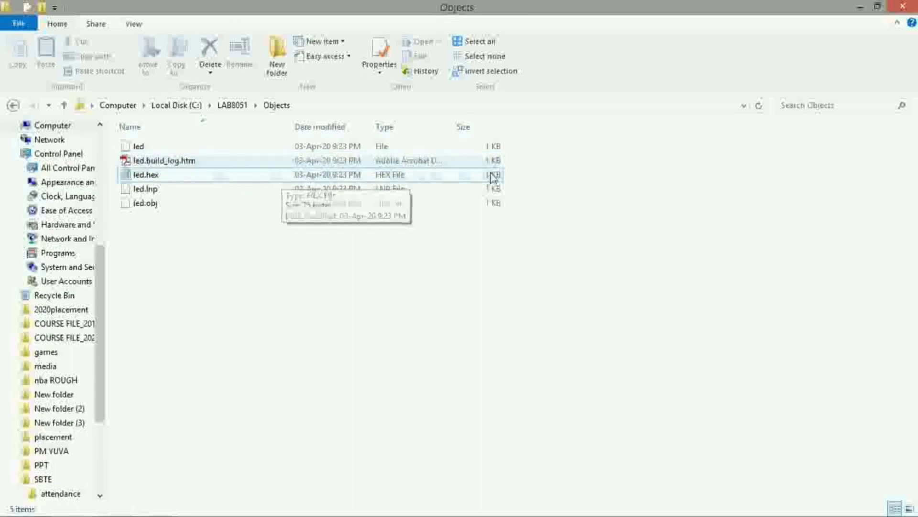
click(306, 176)
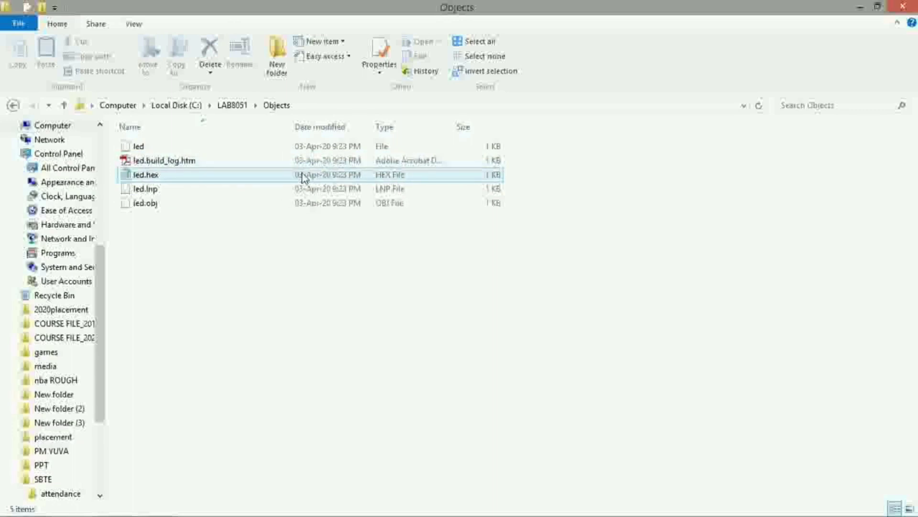
Examine the Listings folder of C:\LAB8051 and return to the desktop
click(13, 106)
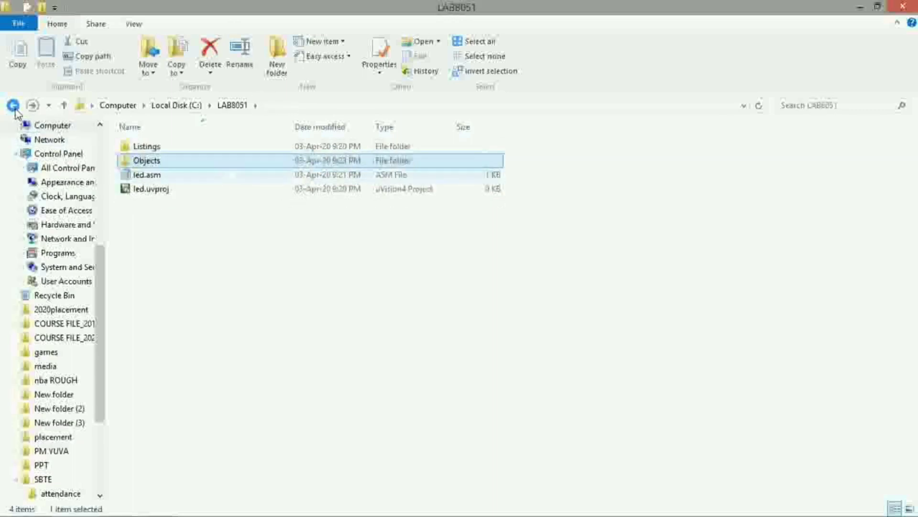
double_click(164, 149)
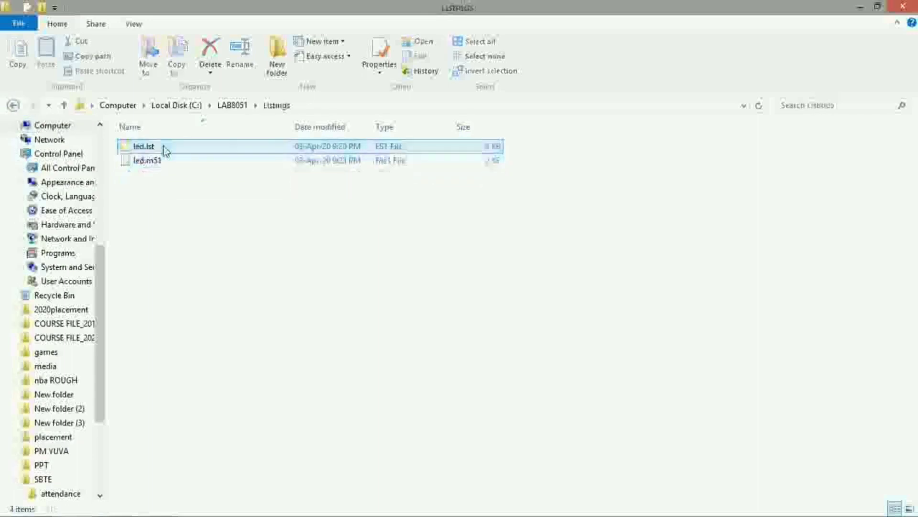
click(13, 105)
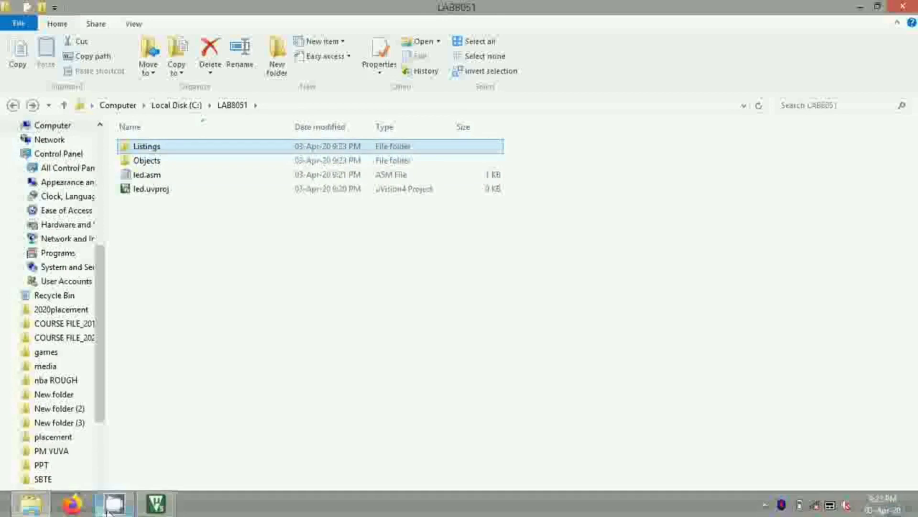
click(114, 507)
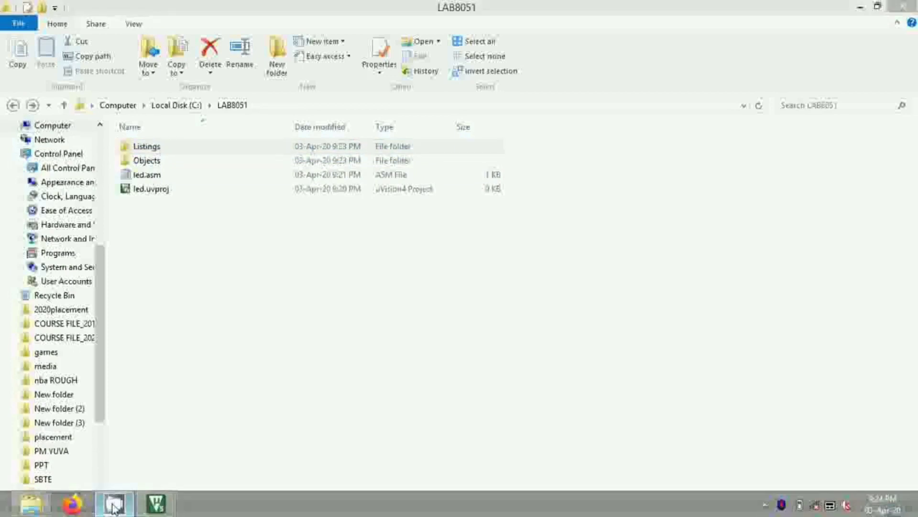
click(860, 7)
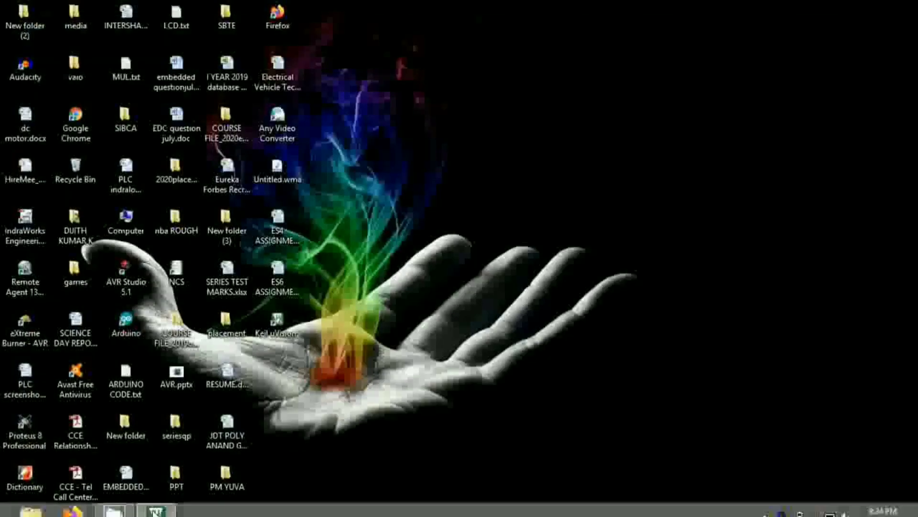
Launch Proteus 8 Professional and start a new project named led in the default documents path
double_click(24, 435)
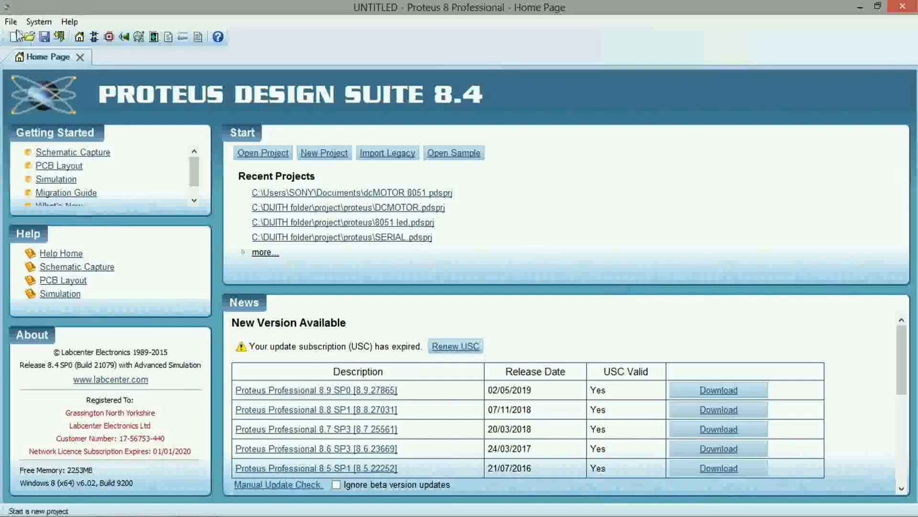
click(11, 22)
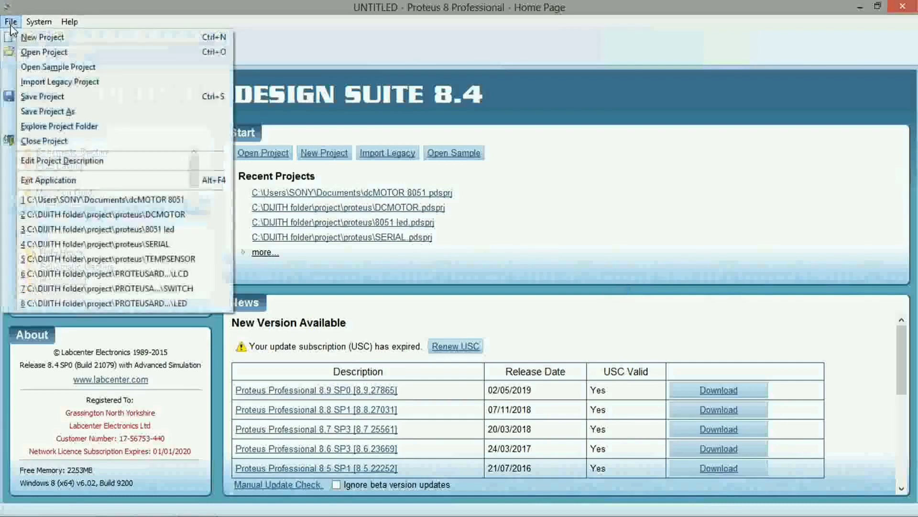
click(18, 38)
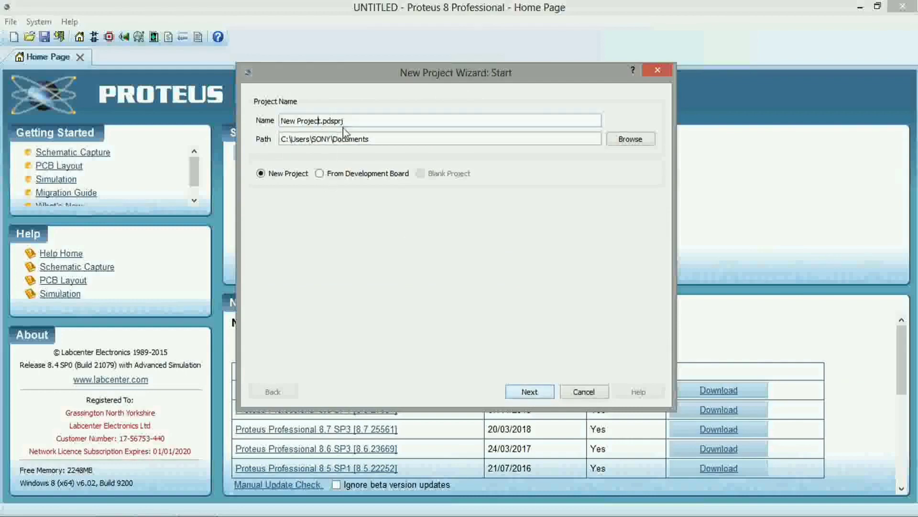
key(shift+Home)
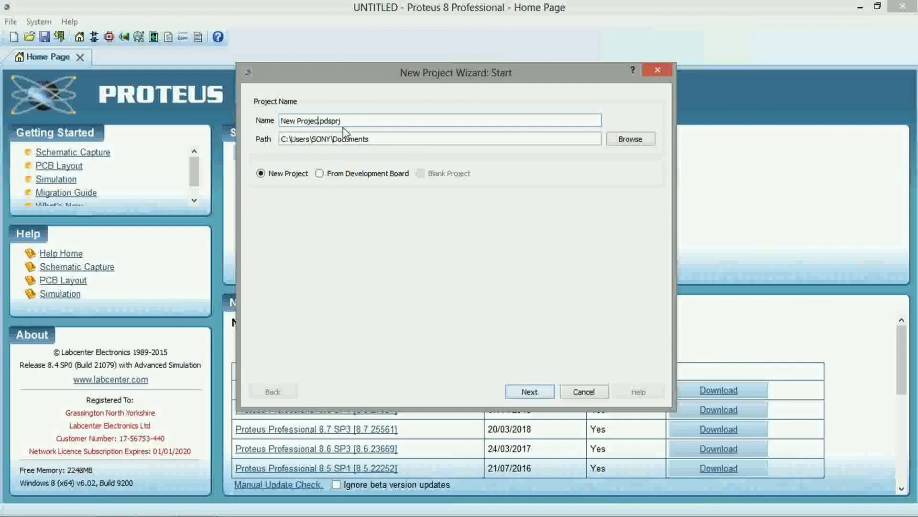
key(BackSpace)
text(led)
click(530, 392)
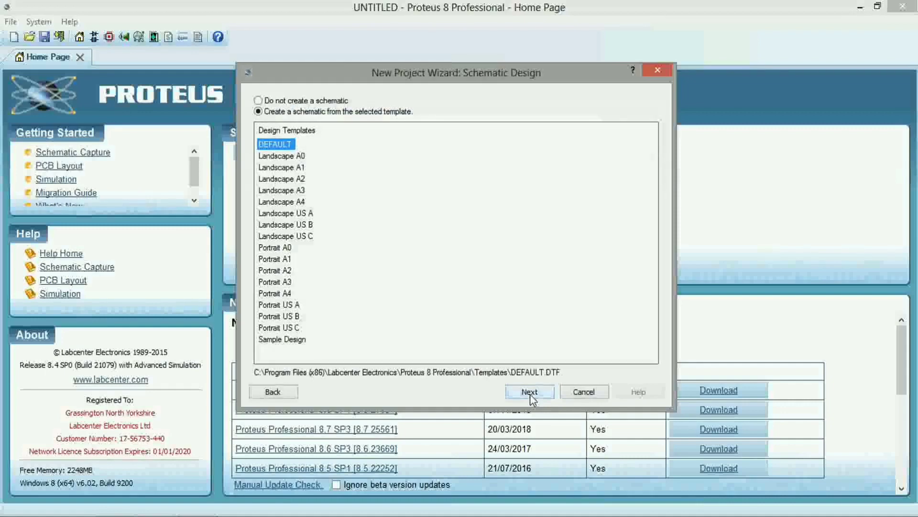
Finish creating the led project with the DEFAULT schematic template, no PCB layout and no firmware project
click(530, 394)
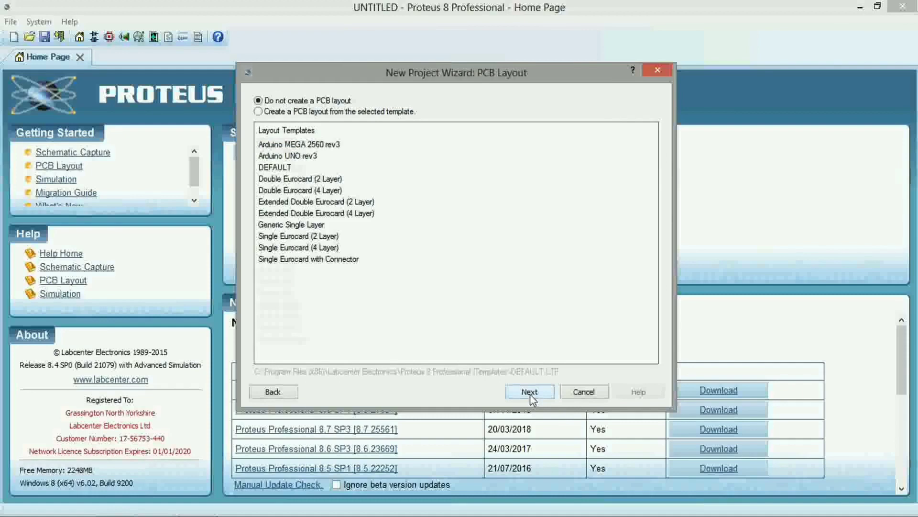
click(530, 393)
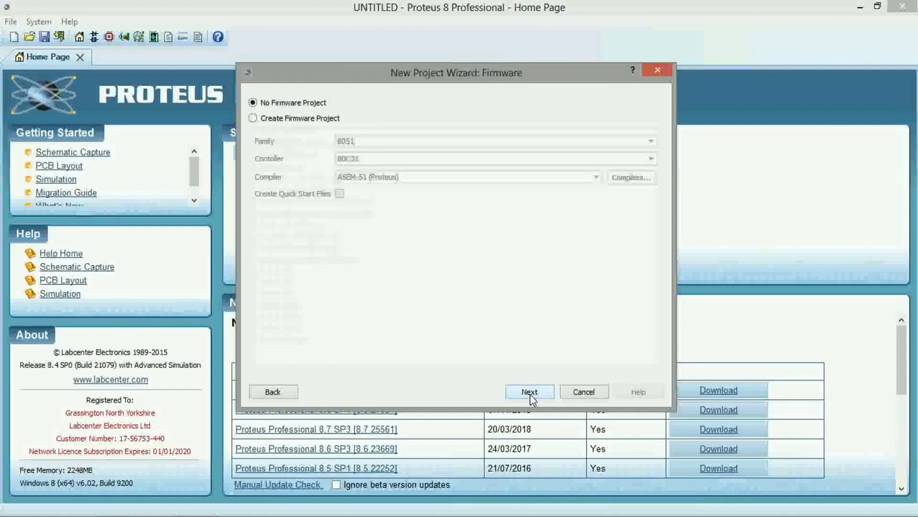
click(530, 393)
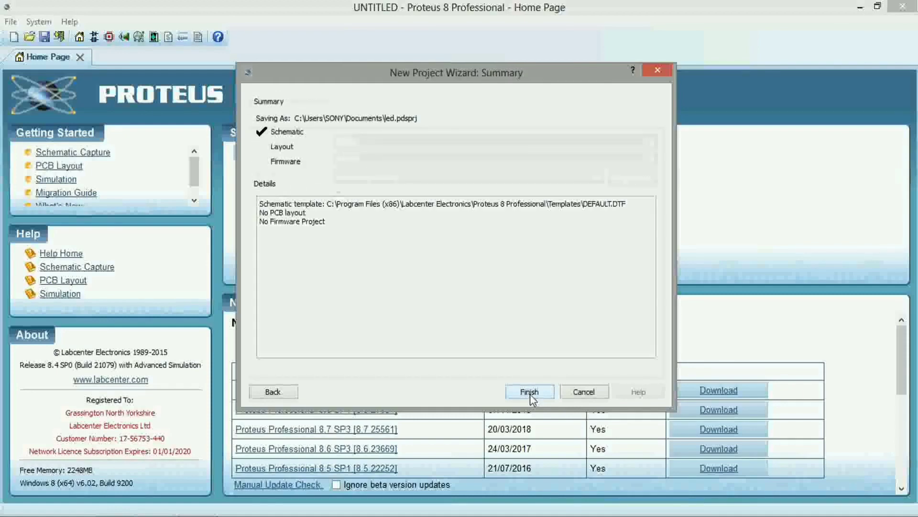
click(530, 393)
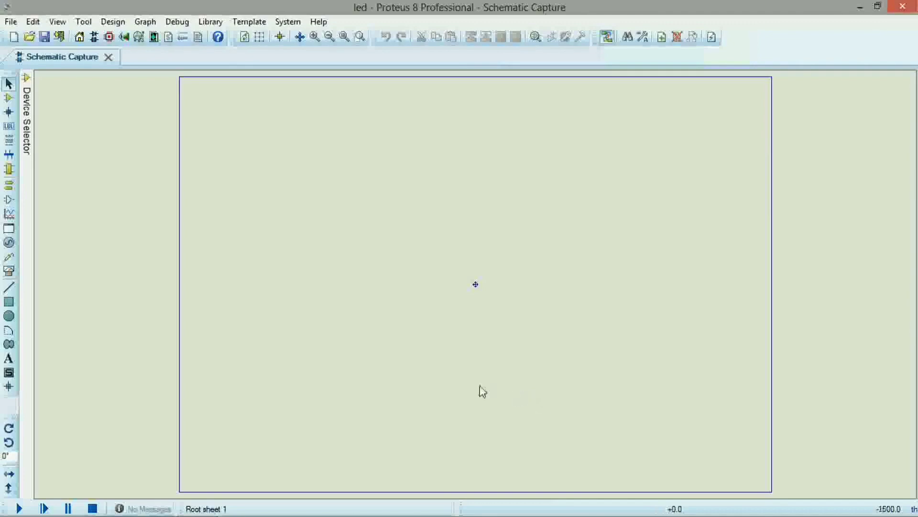
Open the device picker and search the component library for 8051, then clear the keyword
click(10, 101)
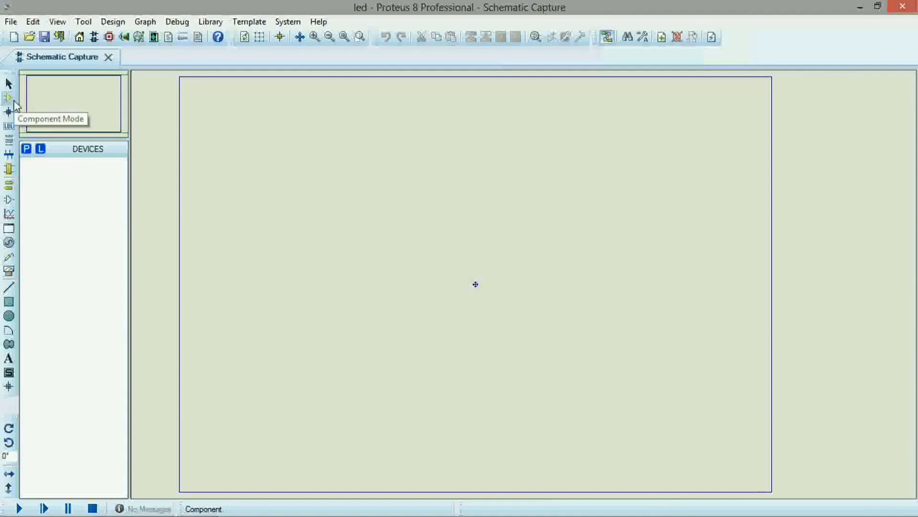
click(27, 149)
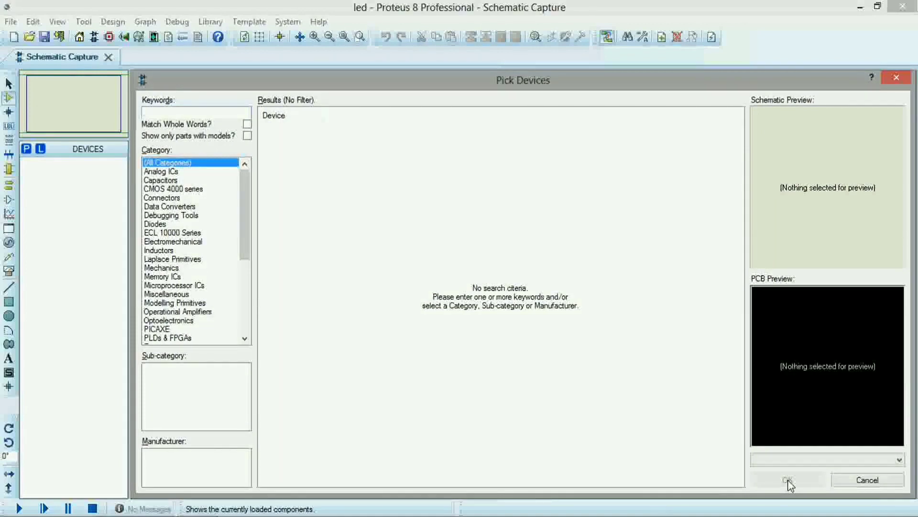
text(8051)
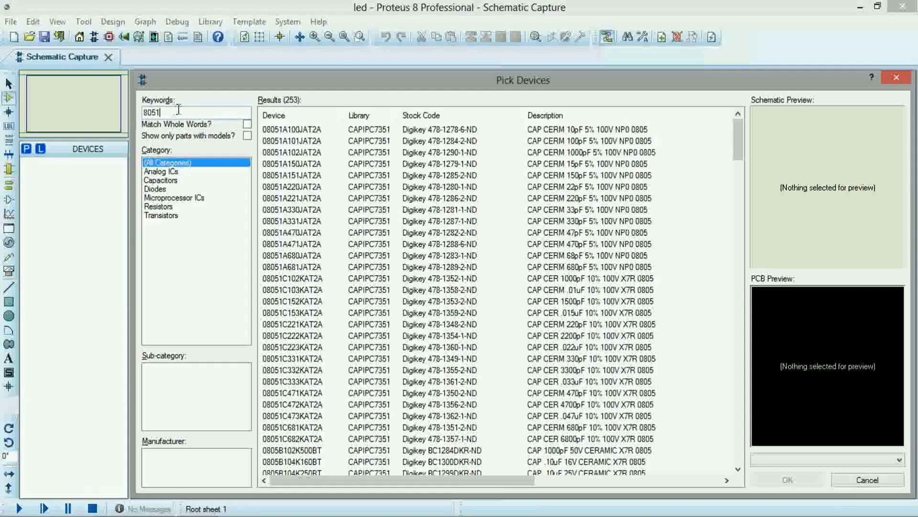
key(BackSpace)
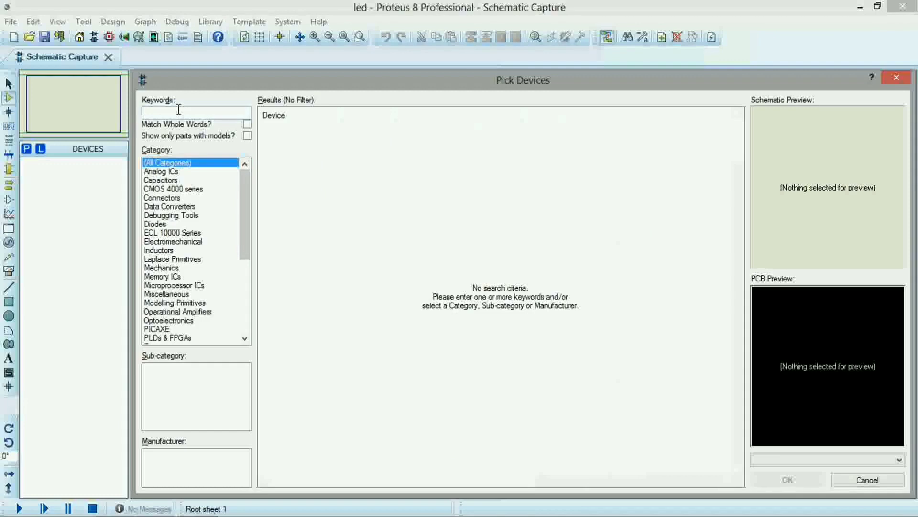
Find the AT89C51 microcontroller with the keyword AT89c and place it in the upper middle of the sheet
text(A)
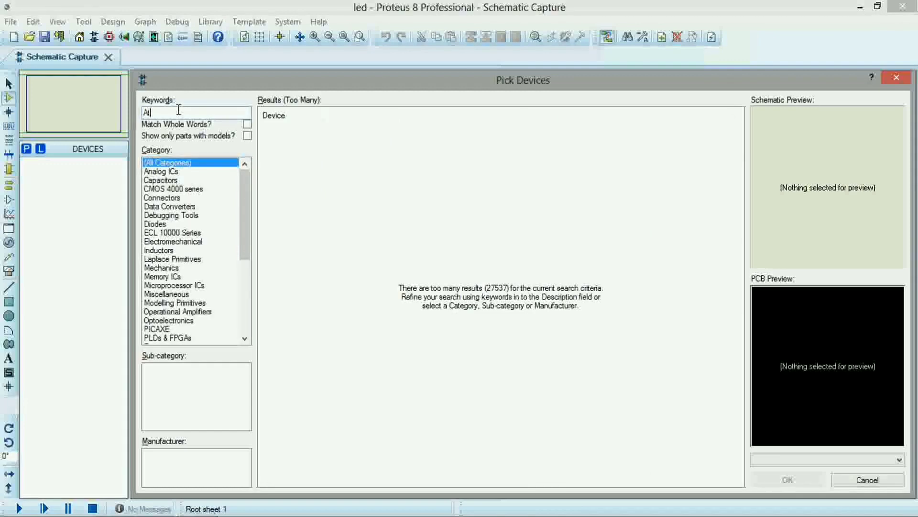
text(tE)
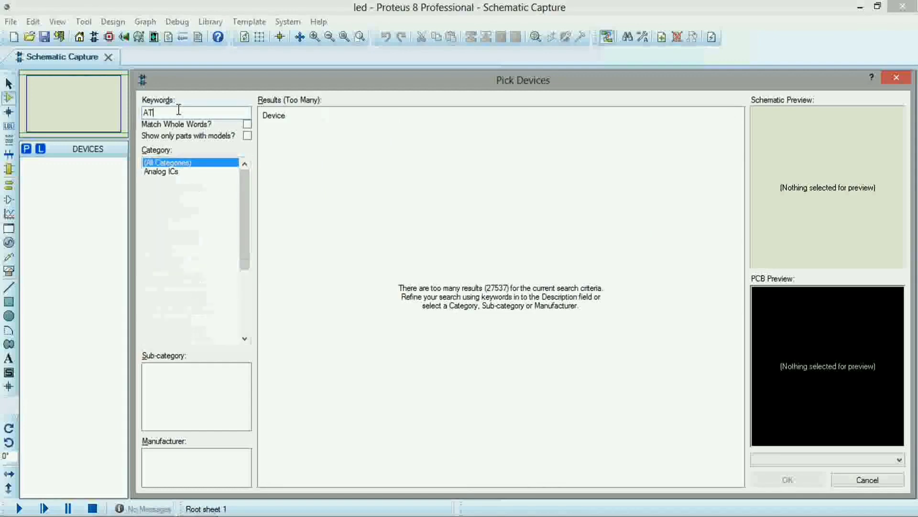
key(BackSpace)
text(89c)
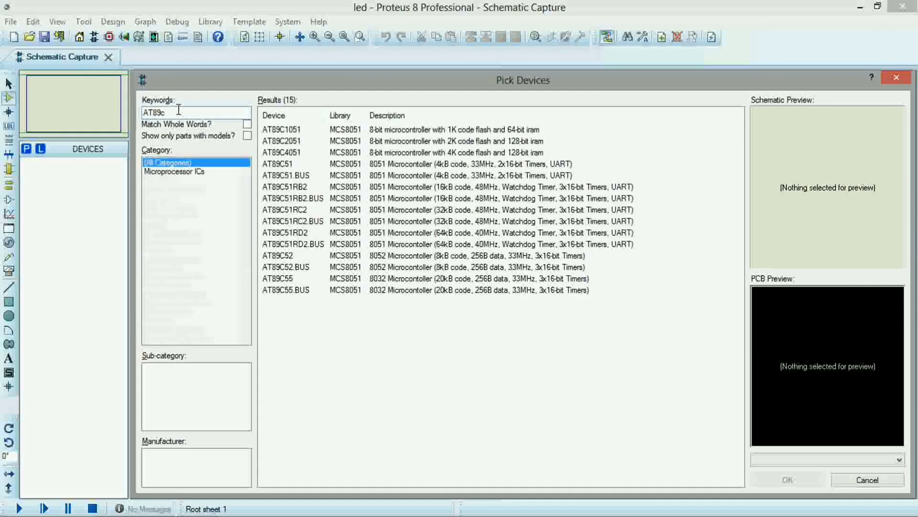
click(290, 165)
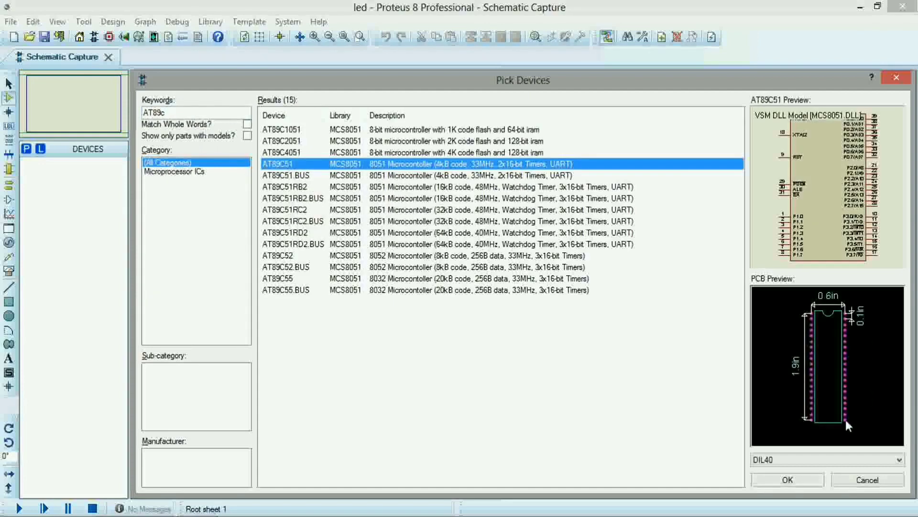
click(800, 482)
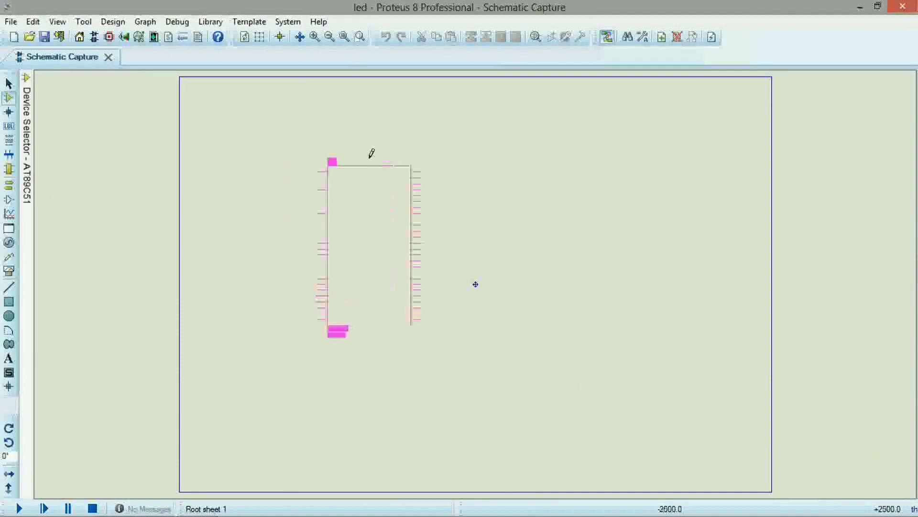
click(413, 143)
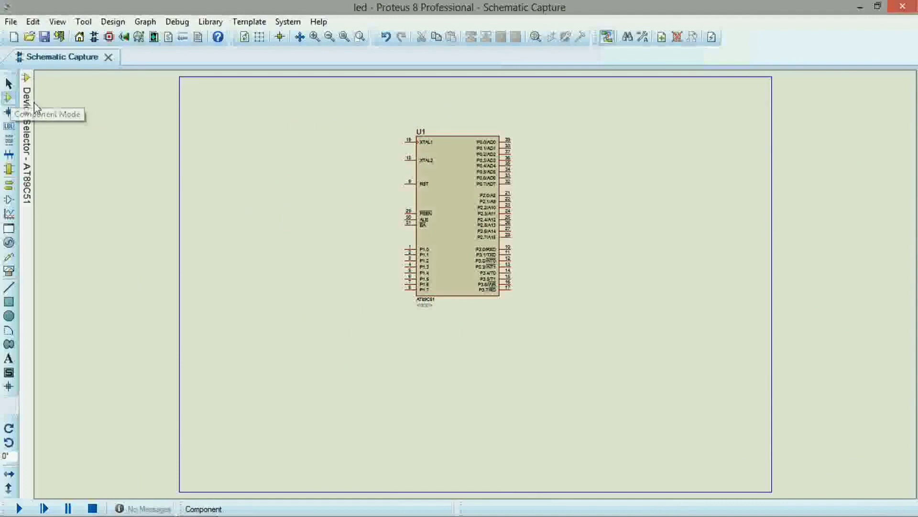
Search the device library for led, compare the animated bi-colour models and pick the blue/yellow LED-BIBY
mouse_move(33, 115)
click(27, 149)
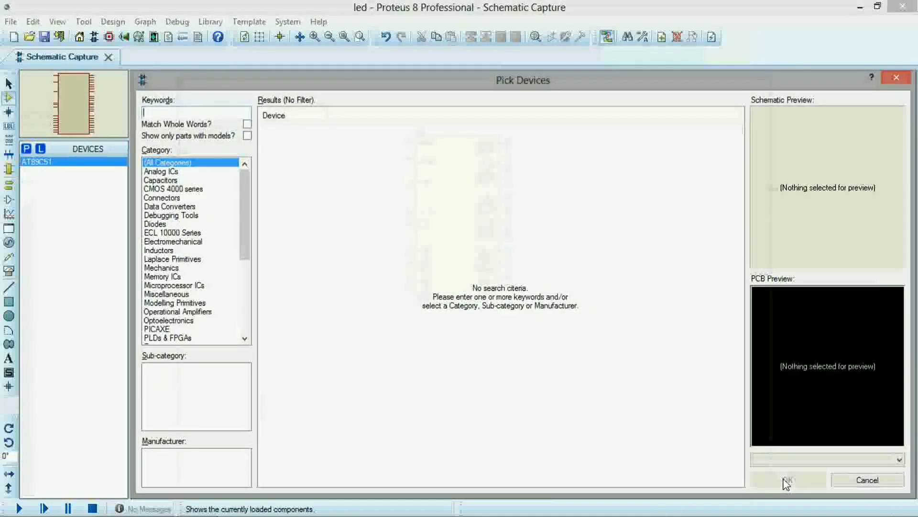
text(led)
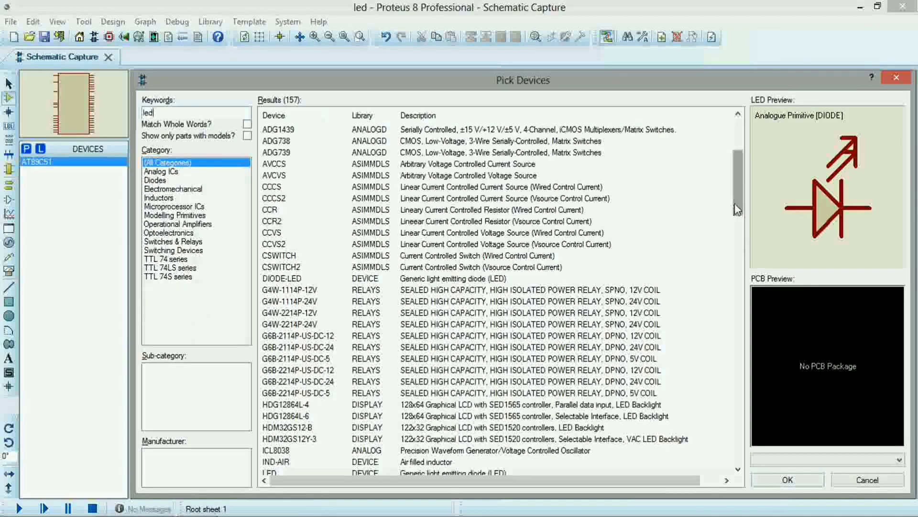
drag(734, 203, 737, 232)
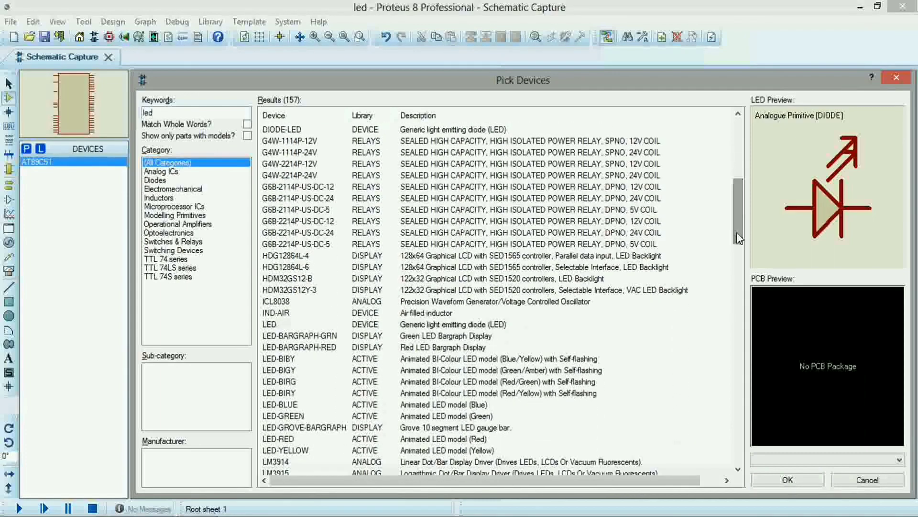
click(568, 361)
click(565, 371)
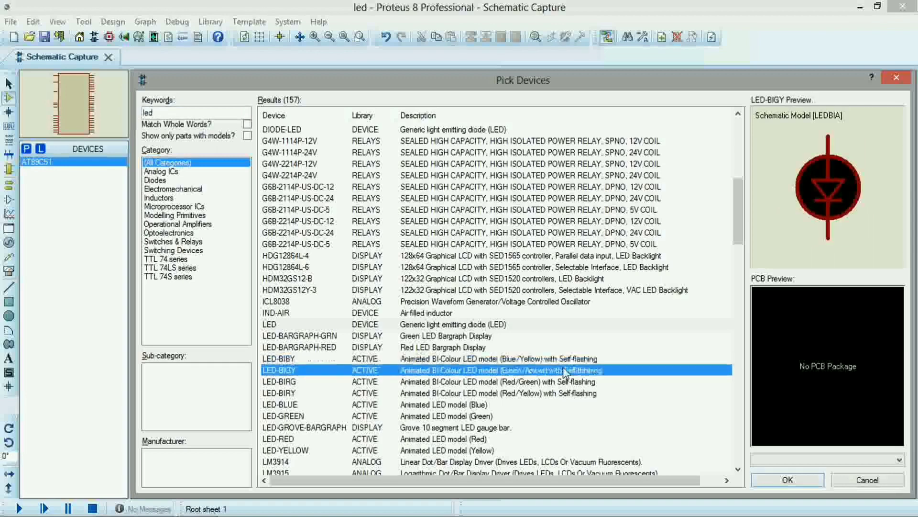
click(559, 395)
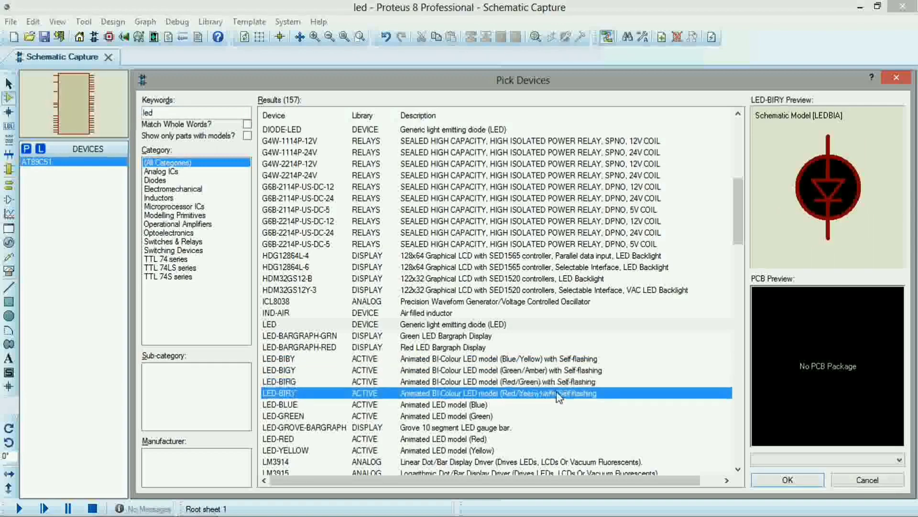
click(553, 358)
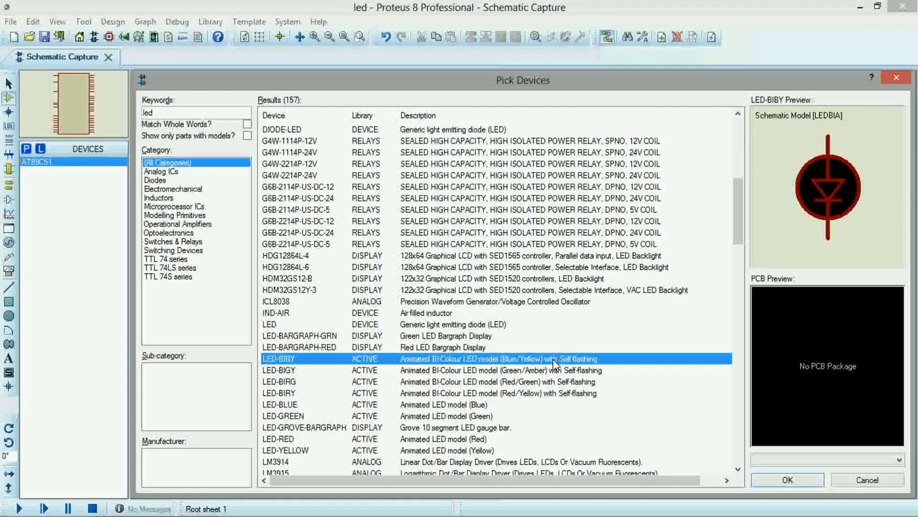
click(812, 484)
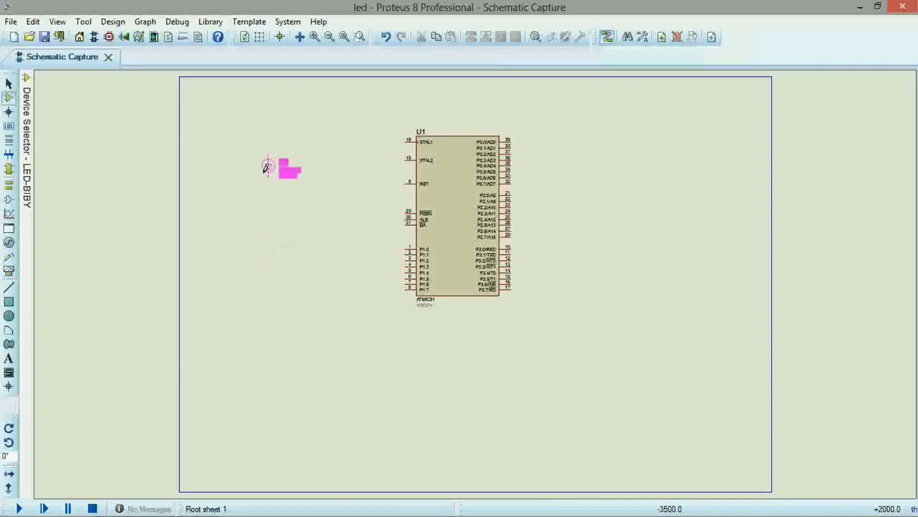
Place an LED-BIBY to the left of the microcontroller and rotate it anti-clockwise three times so it lies horizontally
click(266, 169)
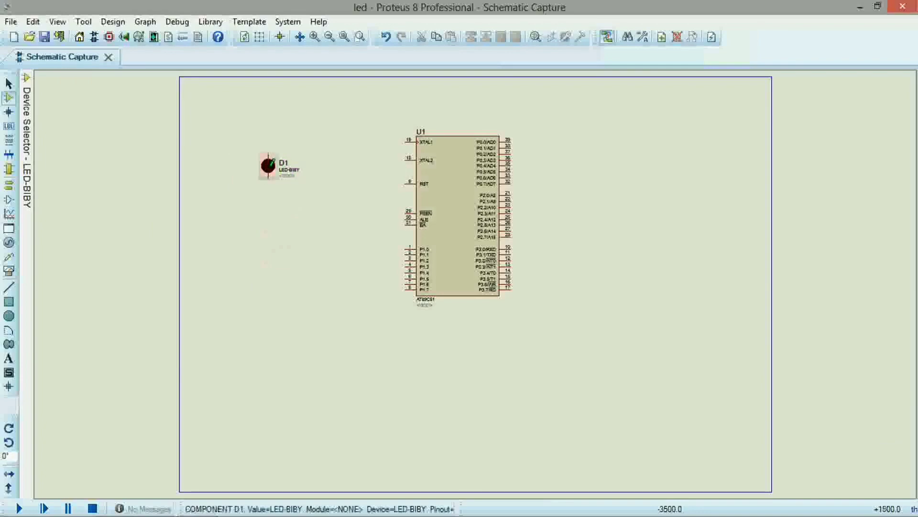
right_click(269, 165)
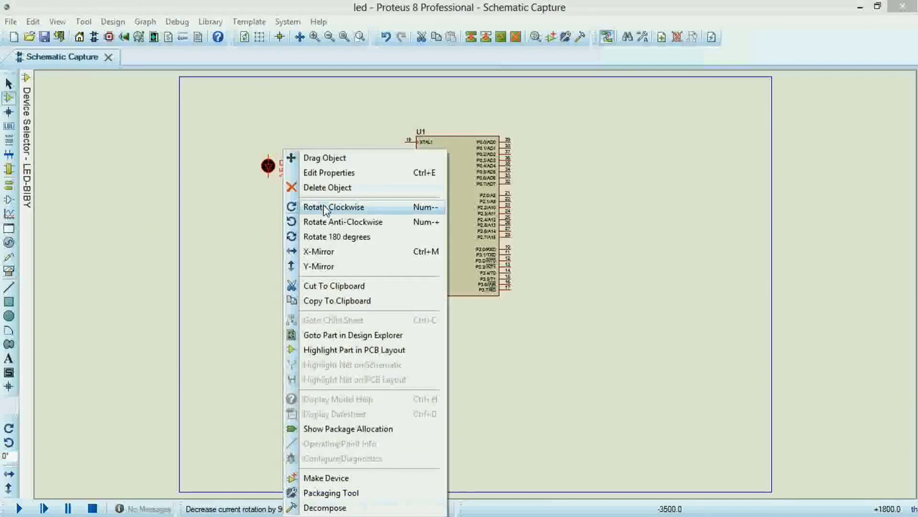
click(325, 223)
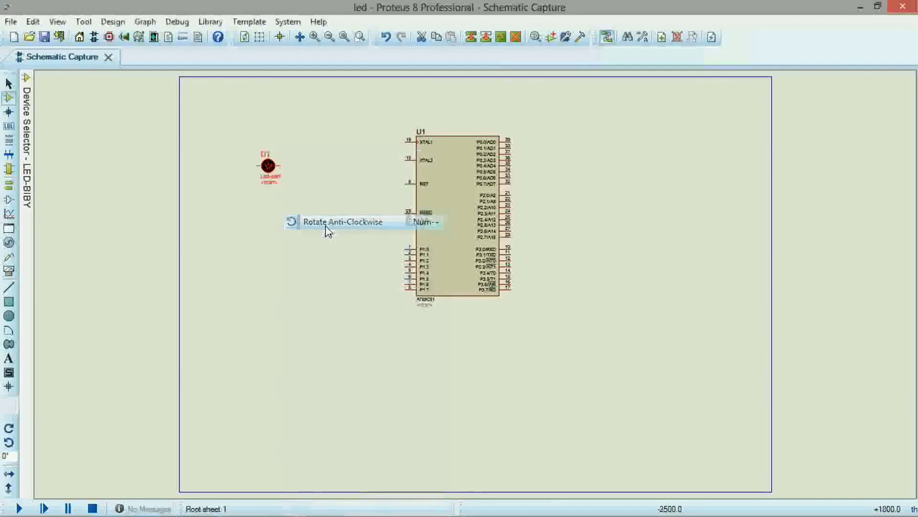
right_click(269, 168)
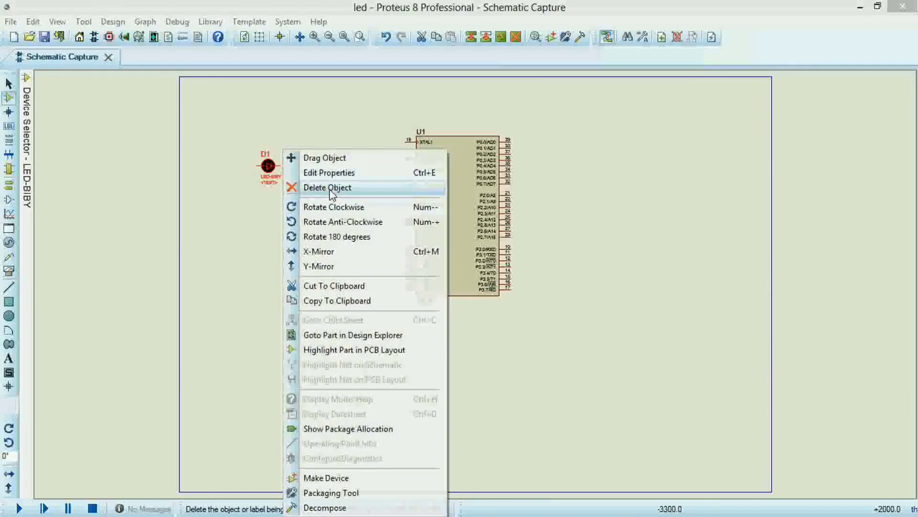
click(341, 222)
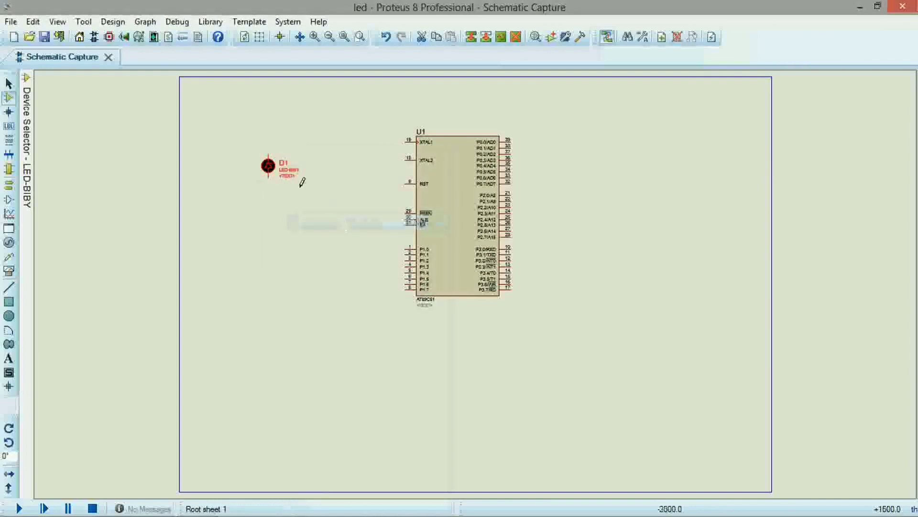
right_click(282, 179)
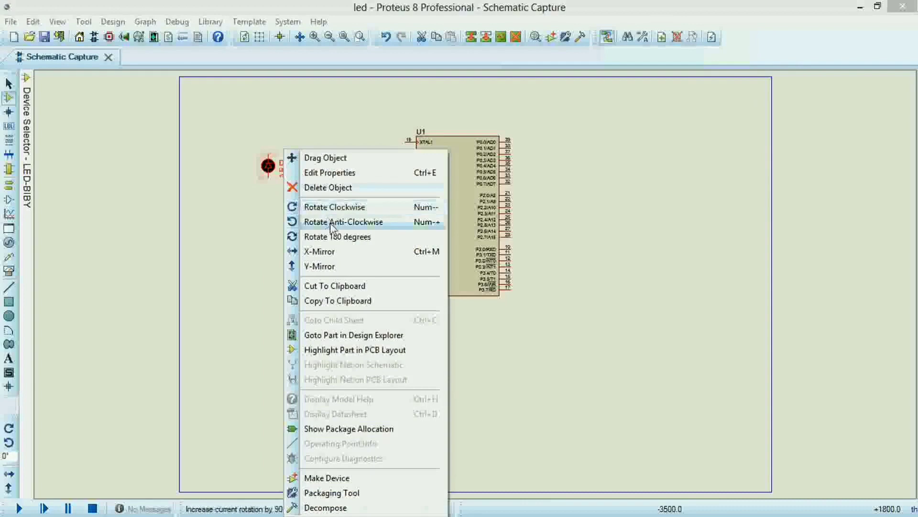
click(332, 224)
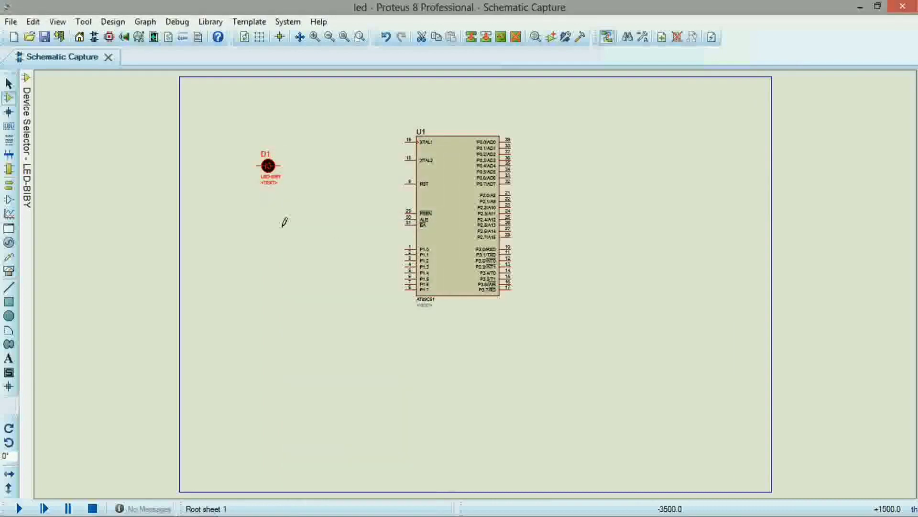
Place two more LED-BIBY devices in a column below D1 and rotate each clockwise
click(268, 196)
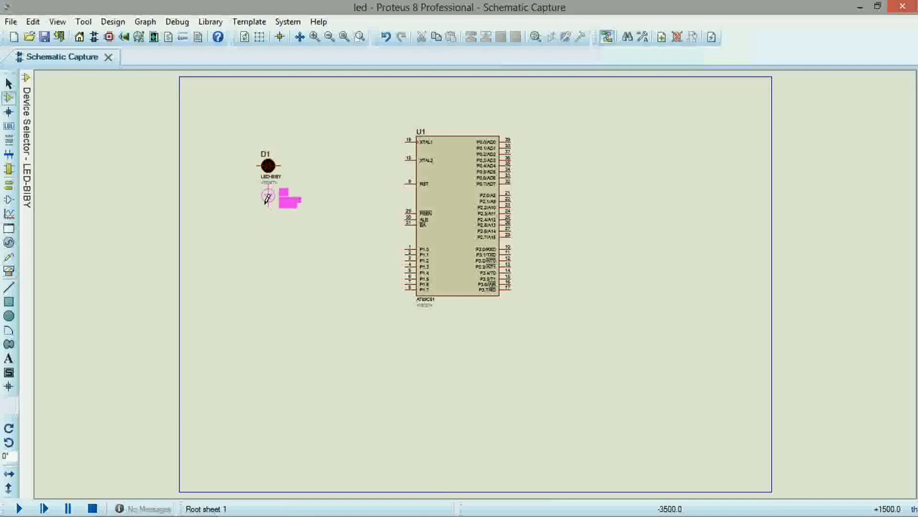
click(266, 199)
right_click(268, 197)
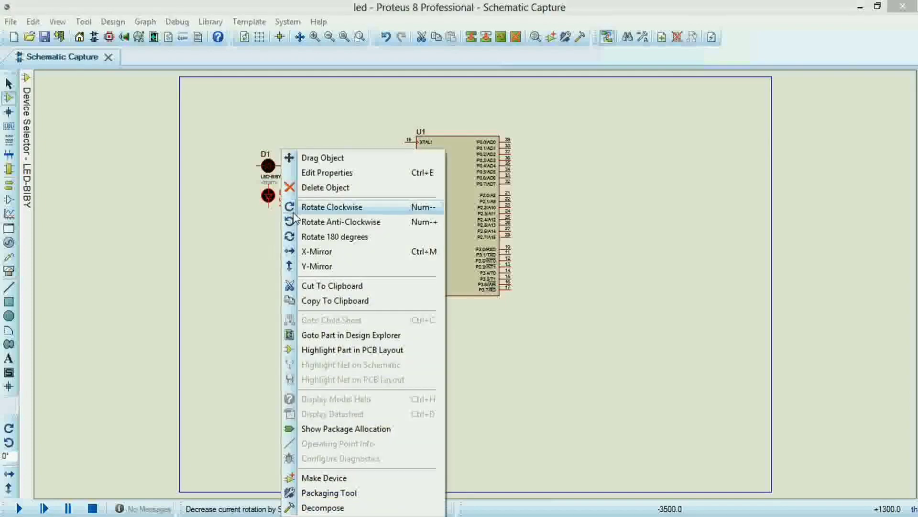
key(Escape)
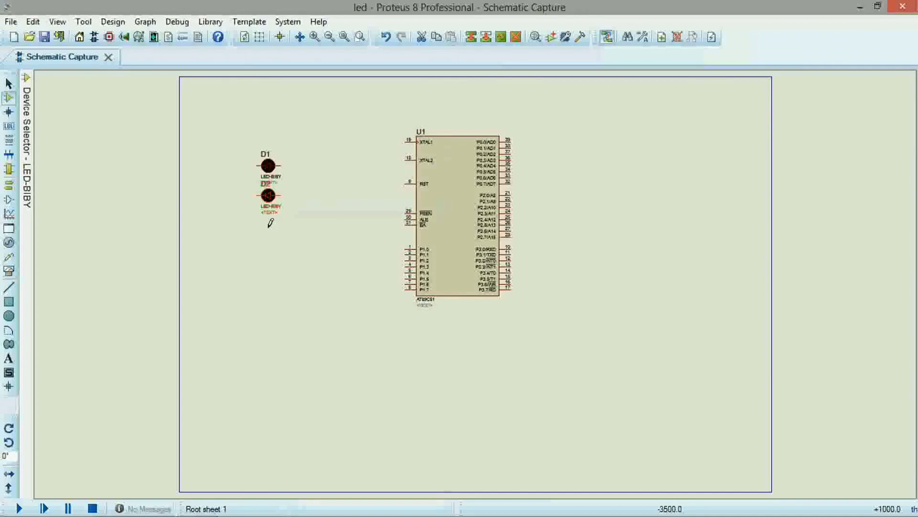
click(270, 223)
click(269, 225)
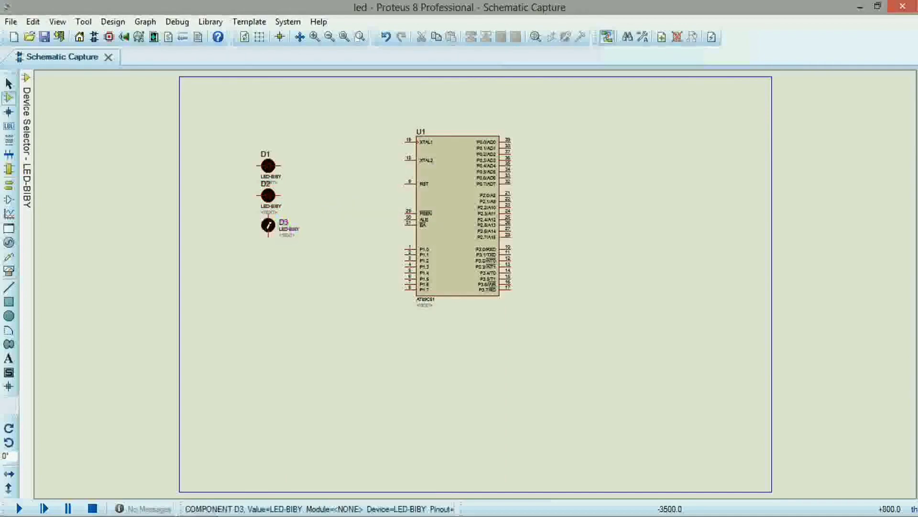
right_click(268, 226)
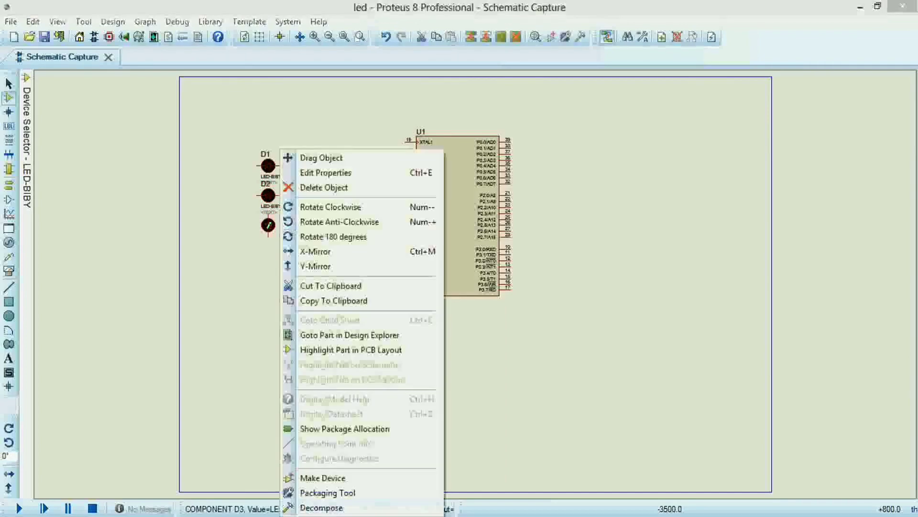
click(299, 207)
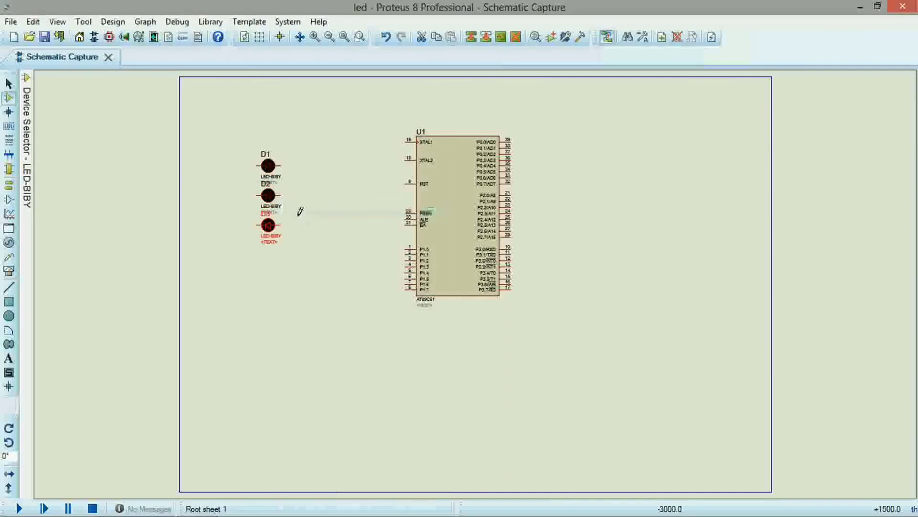
Place two more LED-BIBY devices in the column directly below D3 and rotate each clockwise
click(271, 256)
click(268, 255)
right_click(269, 256)
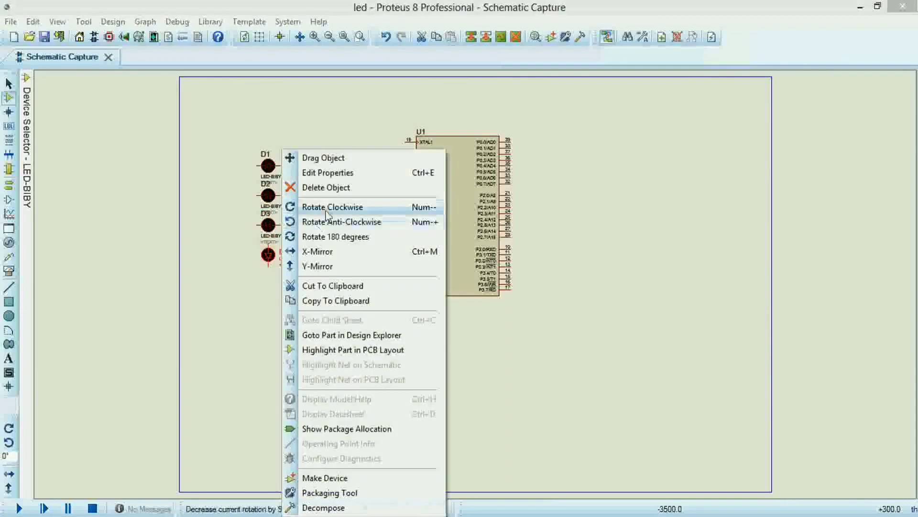
click(306, 207)
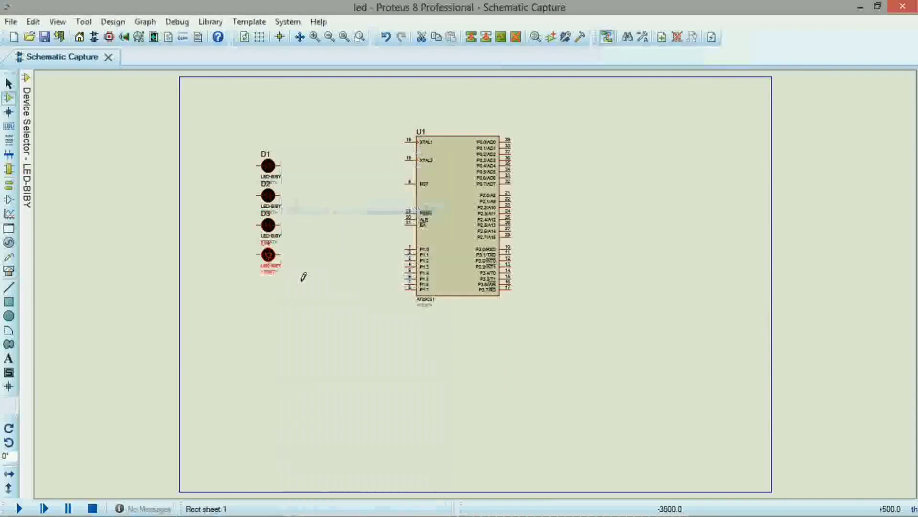
click(272, 279)
click(268, 283)
right_click(270, 281)
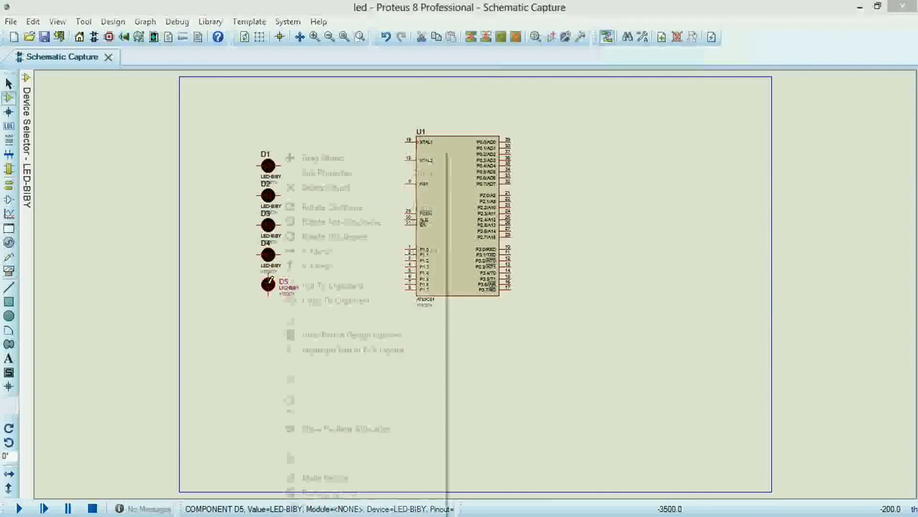
click(311, 207)
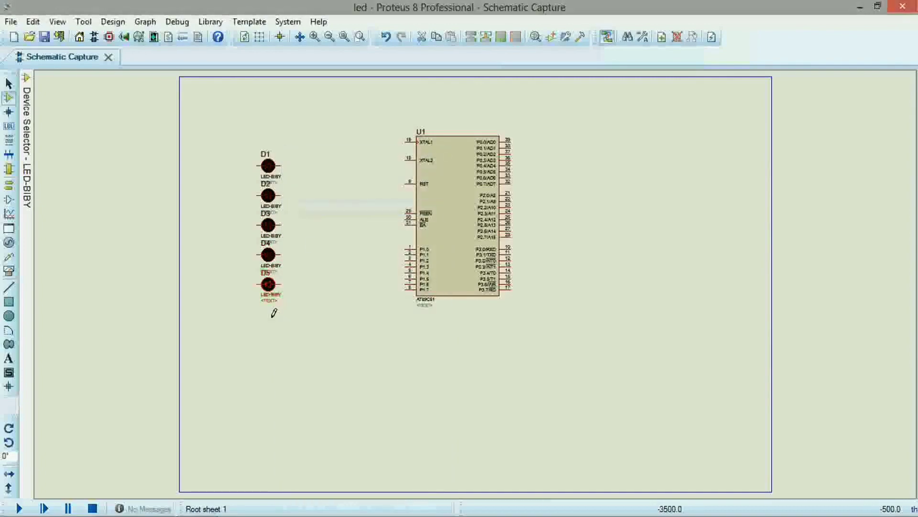
Extend the LED column below D5 with another two LED-BIBY devices, rotating each clockwise so it lies horizontally
click(269, 312)
click(268, 313)
right_click(269, 314)
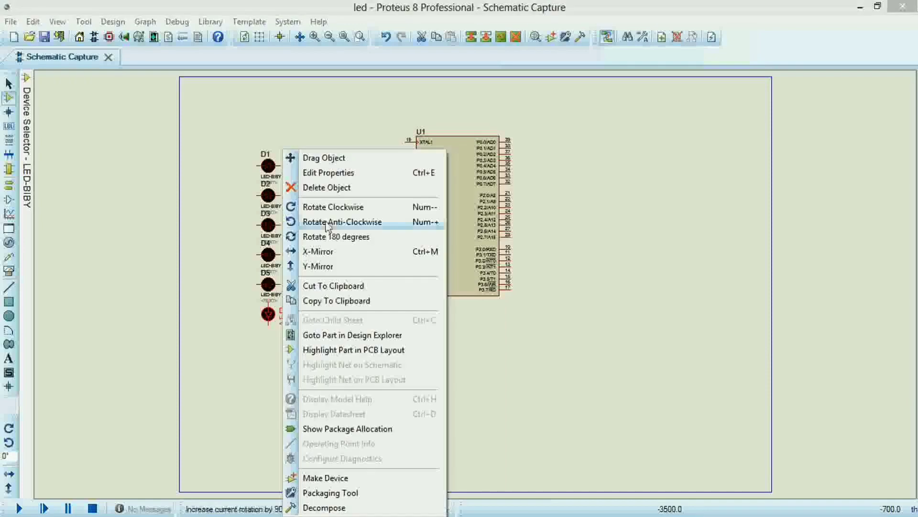
click(306, 207)
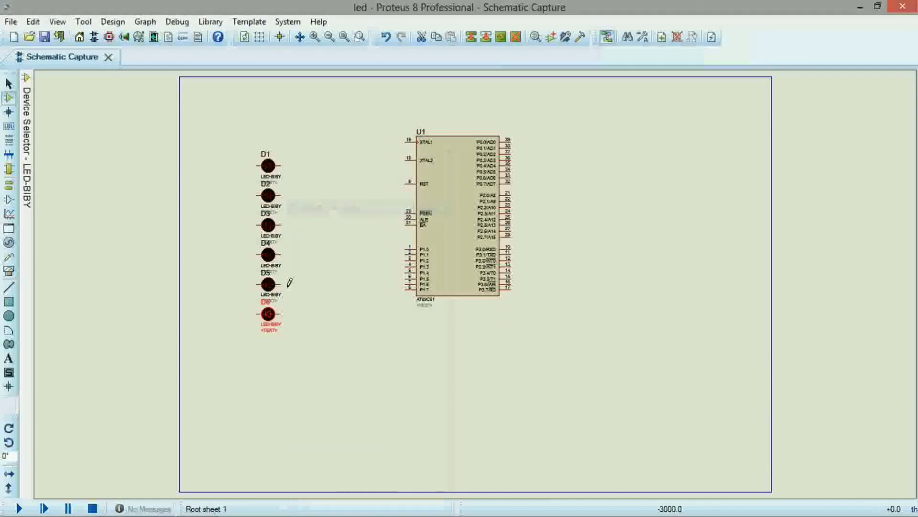
click(270, 339)
click(269, 343)
right_click(269, 343)
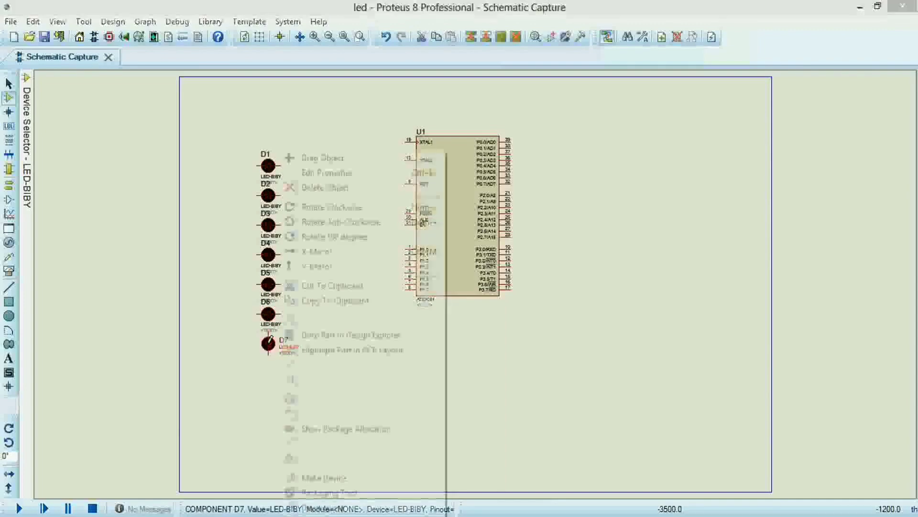